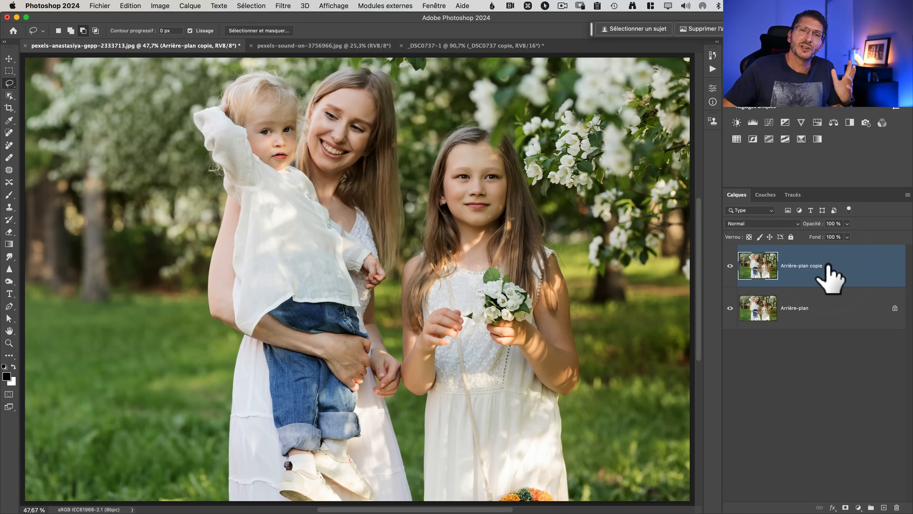
# - Convert the Arrière-plan copie layer to a smart object
pyautogui.rightClick(821, 266)
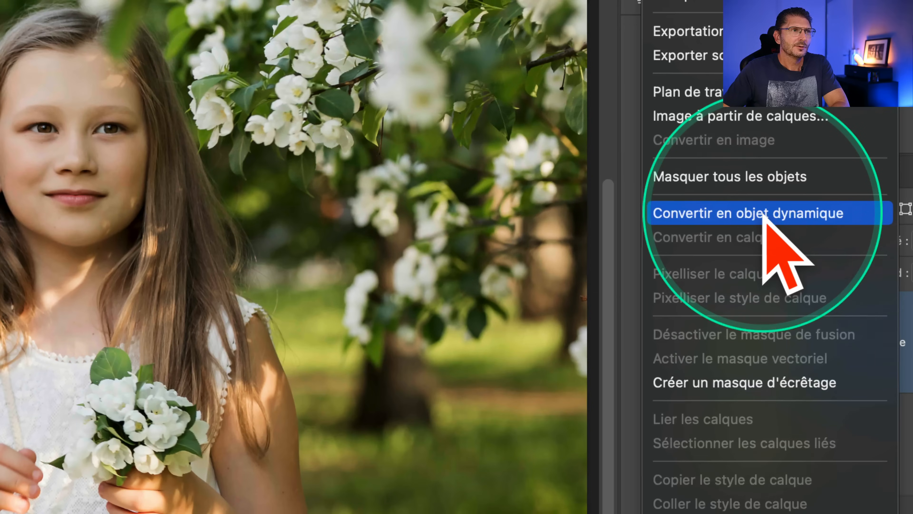
pyautogui.click(765, 213)
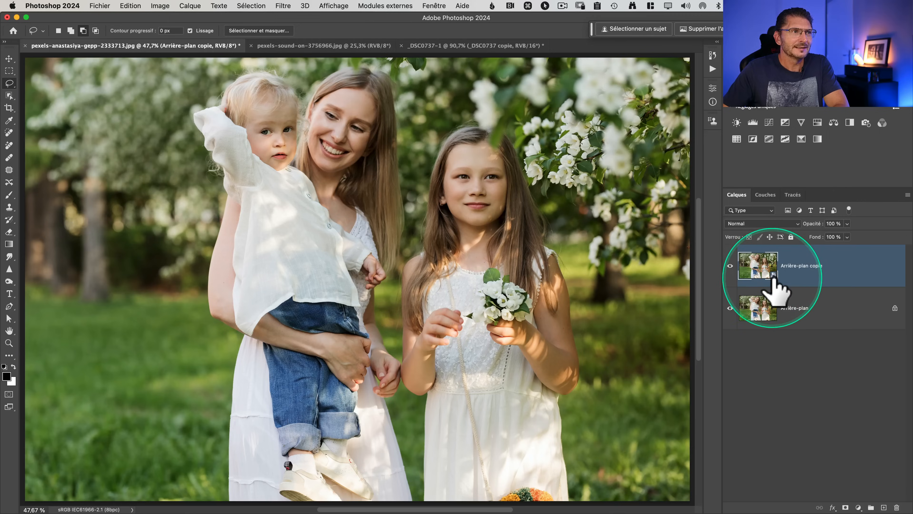
pyautogui.moveTo(781, 363); pyautogui.dragTo(783, 381)
pyautogui.moveTo(772, 286); pyautogui.dragTo(781, 284)
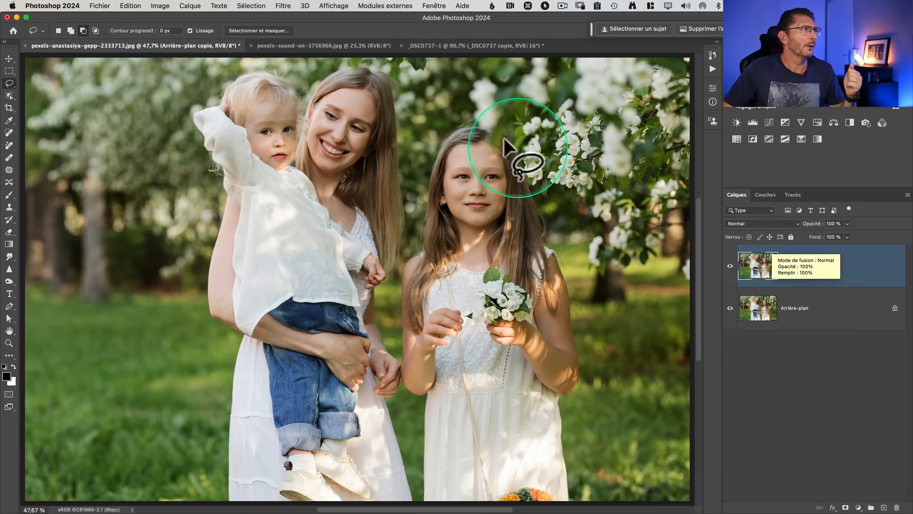
# - Open Neural Filters for the smart object and enable the Smart Portrait (Portrait intelligent) filter
pyautogui.click(283, 6)
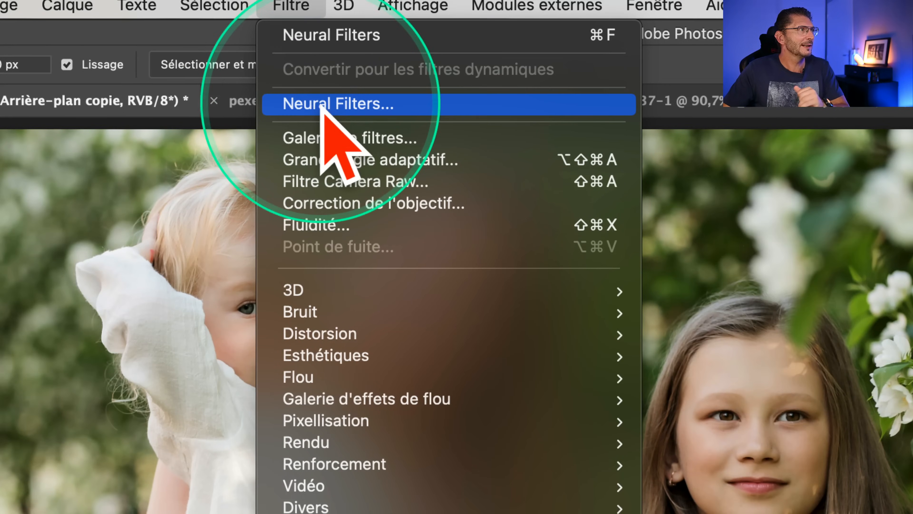
pyautogui.click(321, 106)
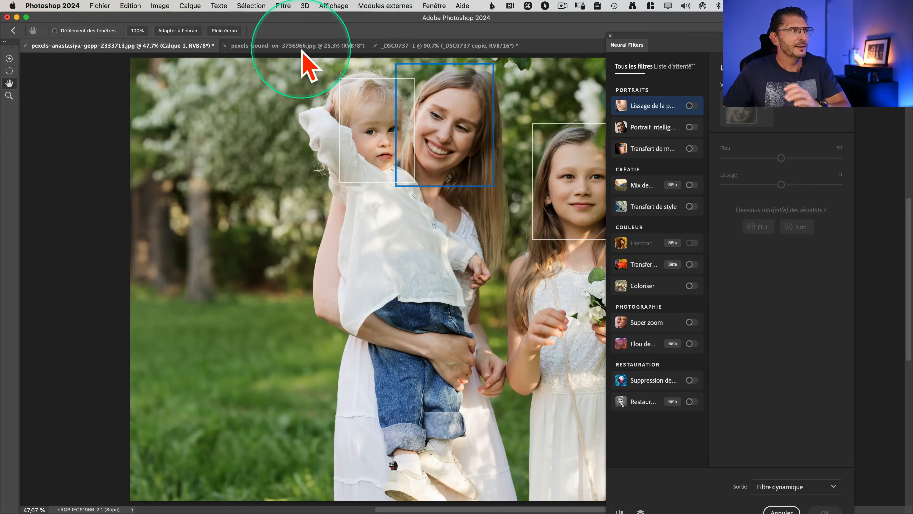
pyautogui.moveTo(677, 47); pyautogui.dragTo(191, 39)
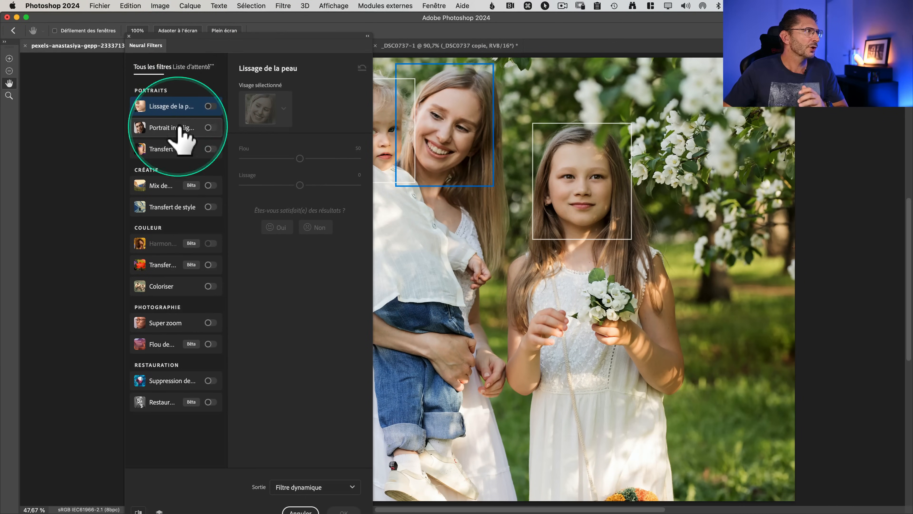
pyautogui.click(154, 131)
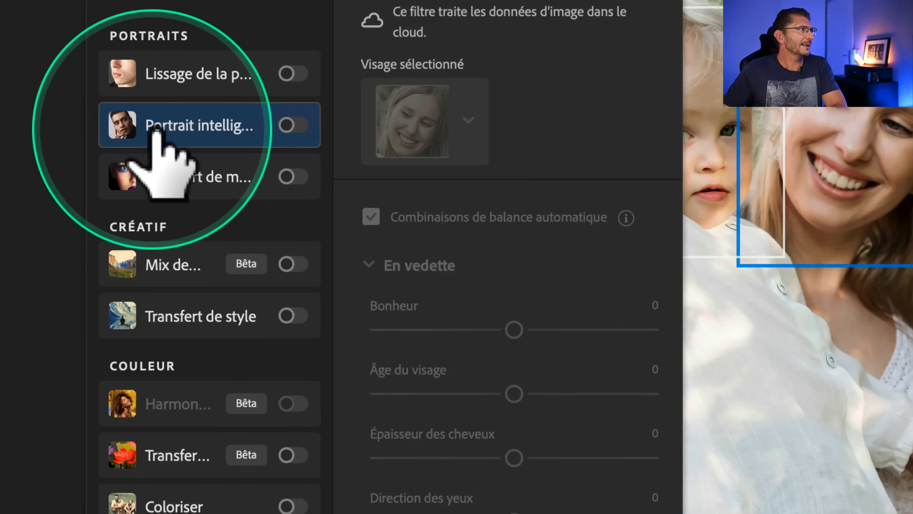
pyautogui.click(287, 125)
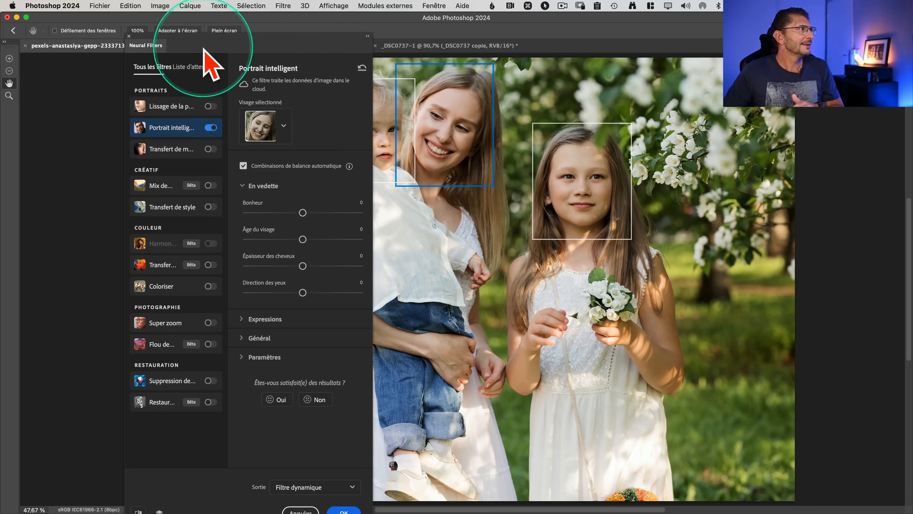
# - Target the older girl's face, set its eye direction (Direction des yeux) to -50, and apply the result as a smart filter
pyautogui.click(590, 202)
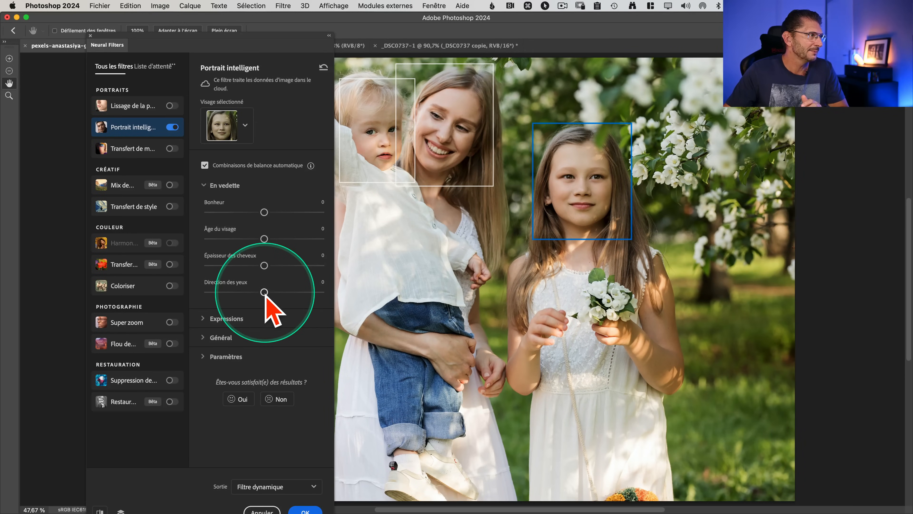
pyautogui.moveTo(264, 292); pyautogui.dragTo(170, 288)
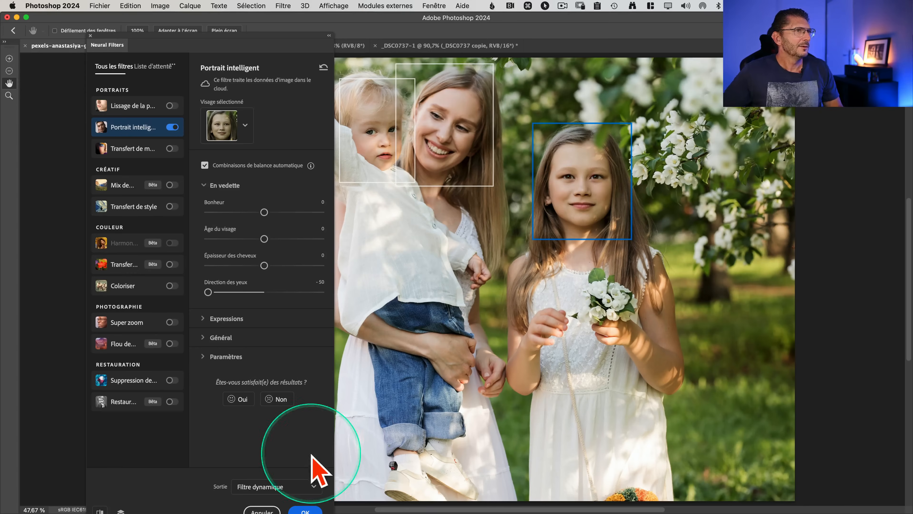
pyautogui.click(306, 511)
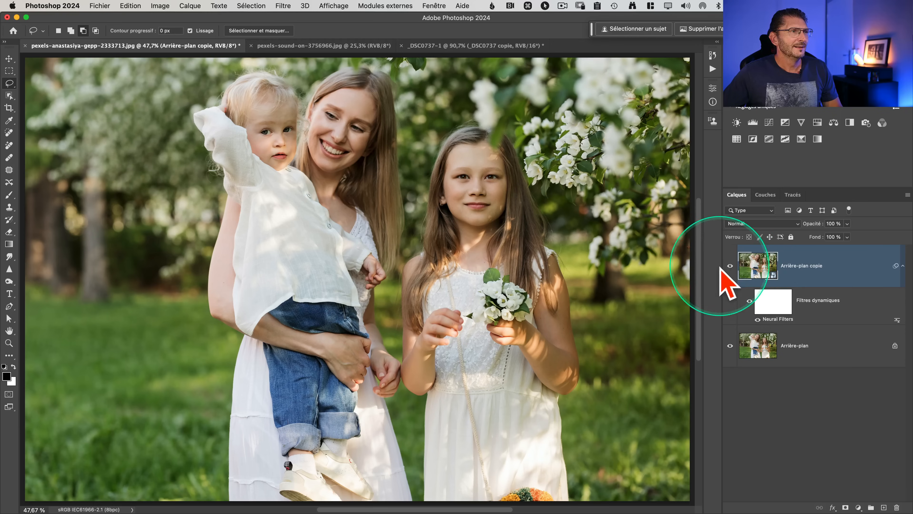
# - Compare the girl's eyes before and after the filter by toggling the filtered layer's visibility, at full view and close up
pyautogui.click(730, 265)
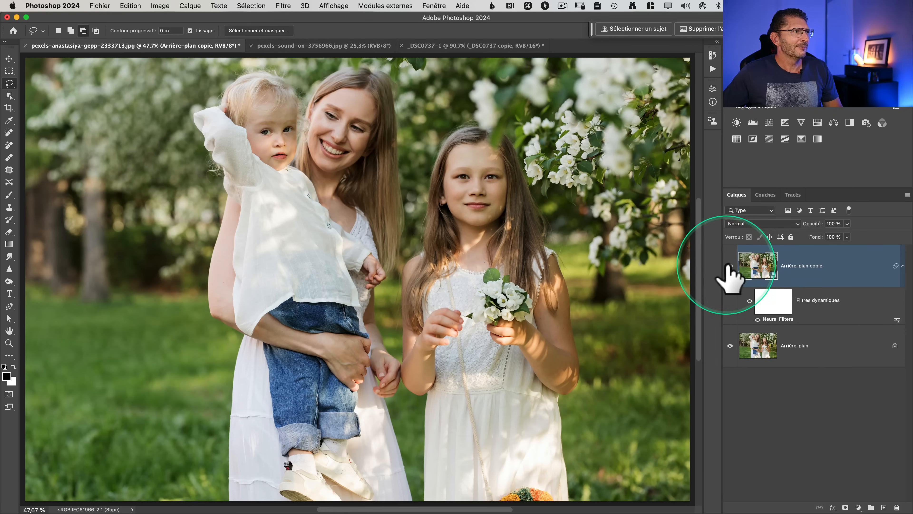
pyautogui.click(728, 265)
pyautogui.click(729, 266)
pyautogui.click(729, 265)
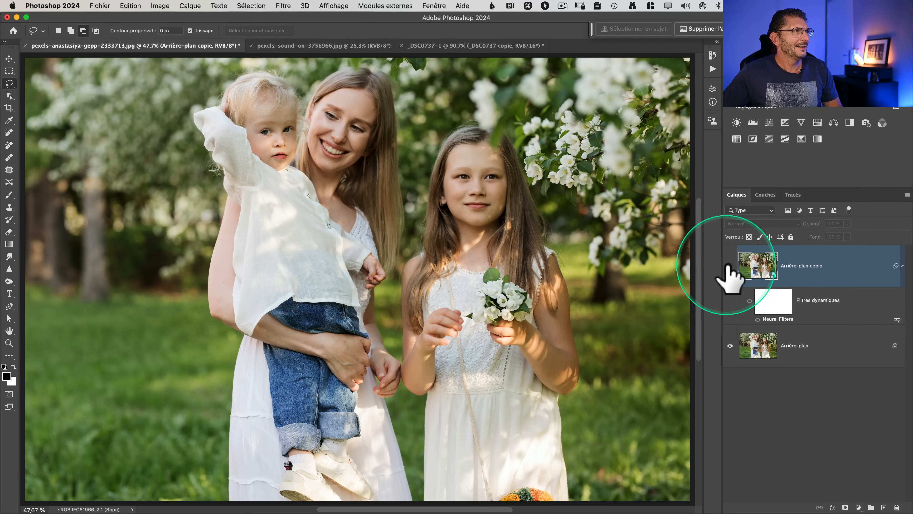
pyautogui.click(730, 265)
pyautogui.click(730, 265)
pyautogui.click(730, 265)
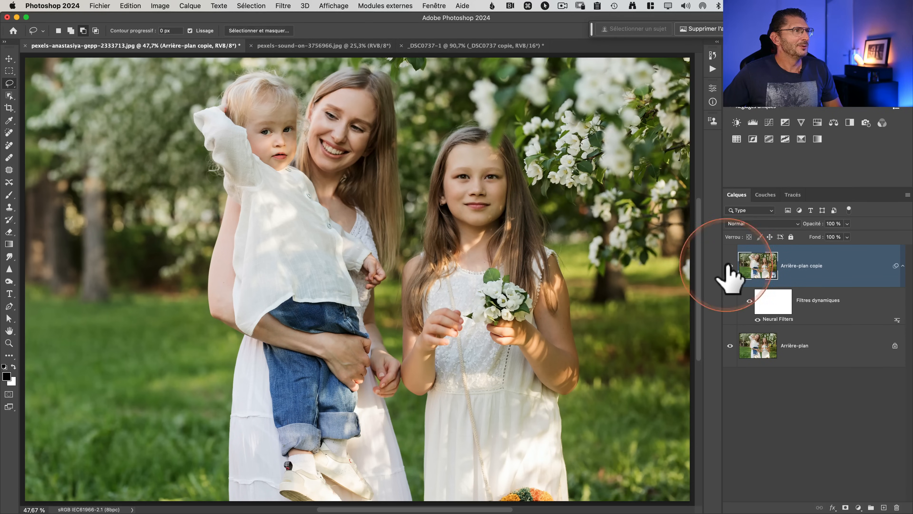
pyautogui.press('z')
pyautogui.click(520, 178)
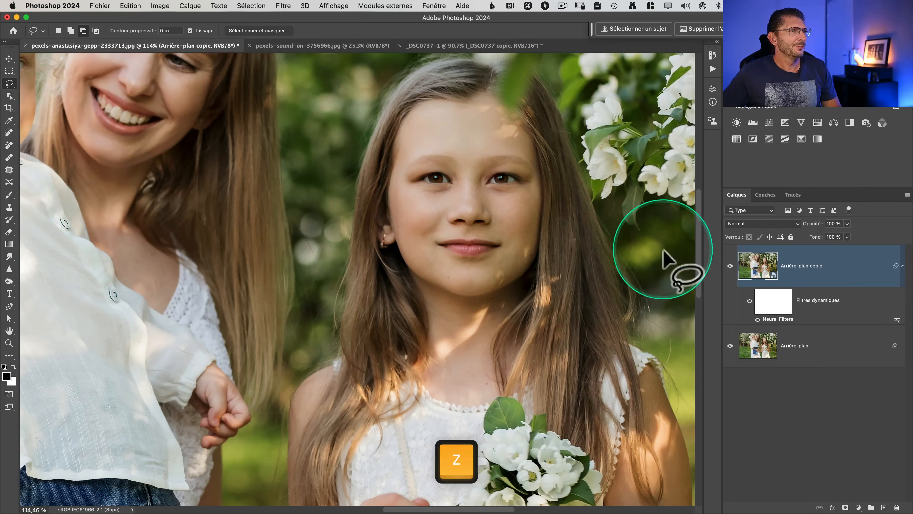
pyautogui.click(730, 266)
pyautogui.click(730, 265)
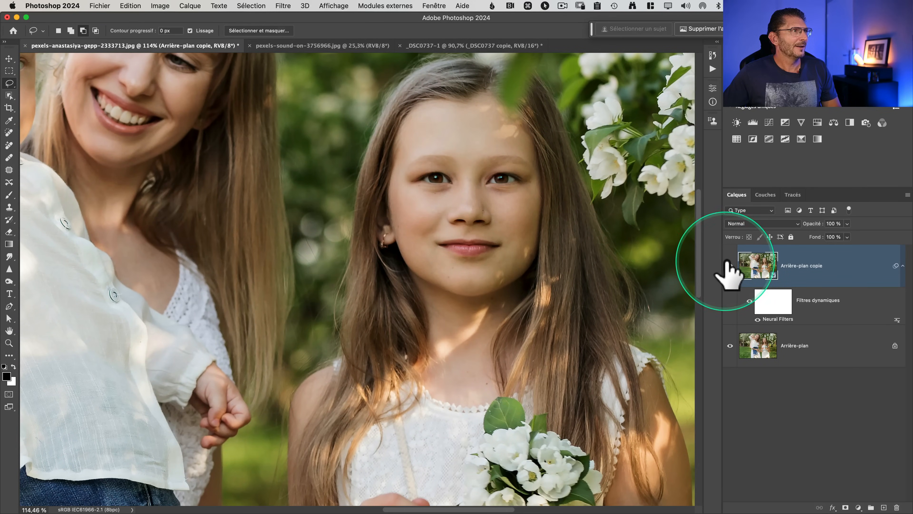
pyautogui.click(730, 265)
pyautogui.click(730, 265)
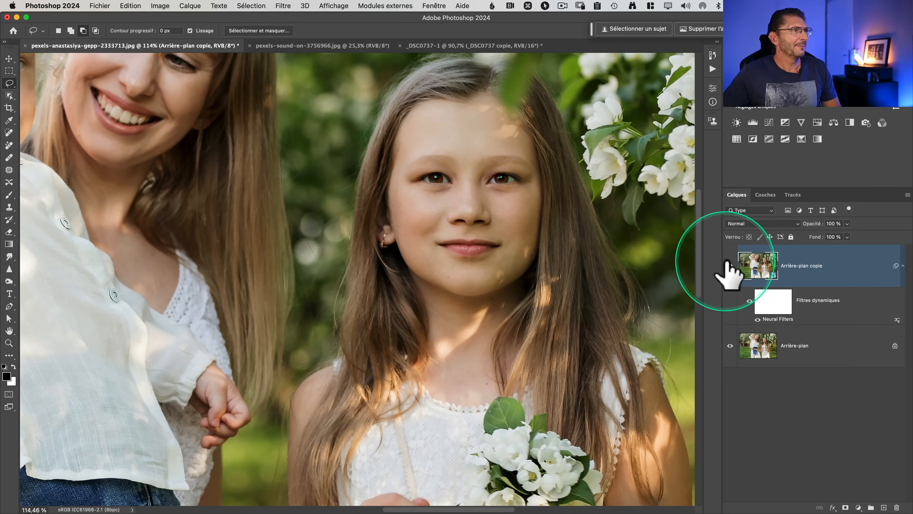
pyautogui.press('super+0')
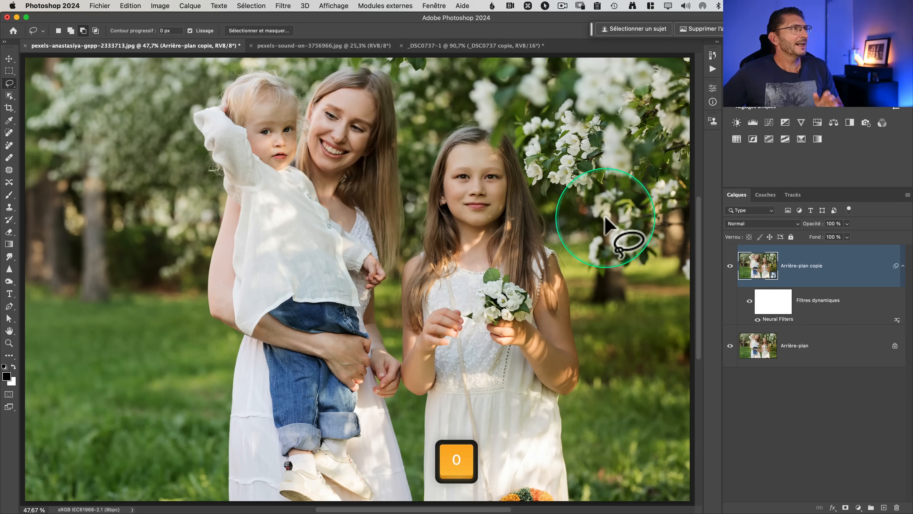
# - Switch to the _DSC0737-1 wedding photo and merge its visible layers into a single background
pyautogui.click(454, 47)
pyautogui.press('space')
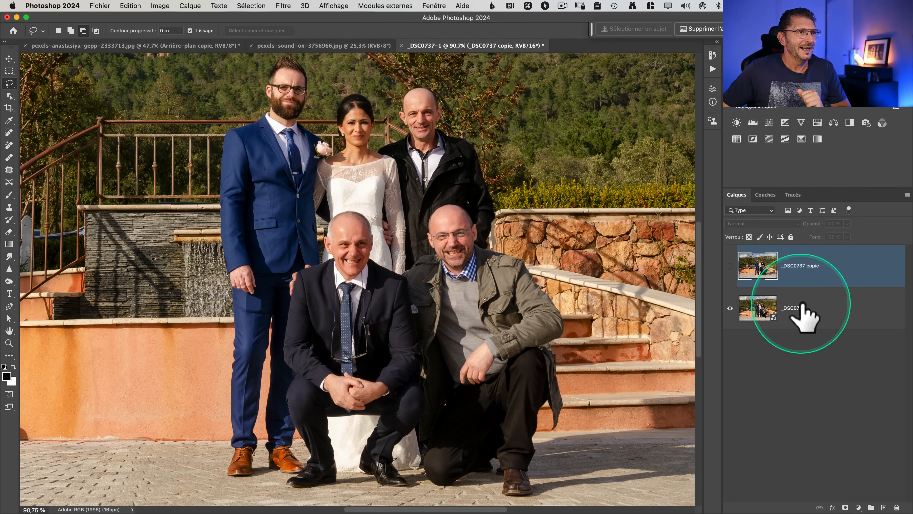
pyautogui.press('super+shift+e')
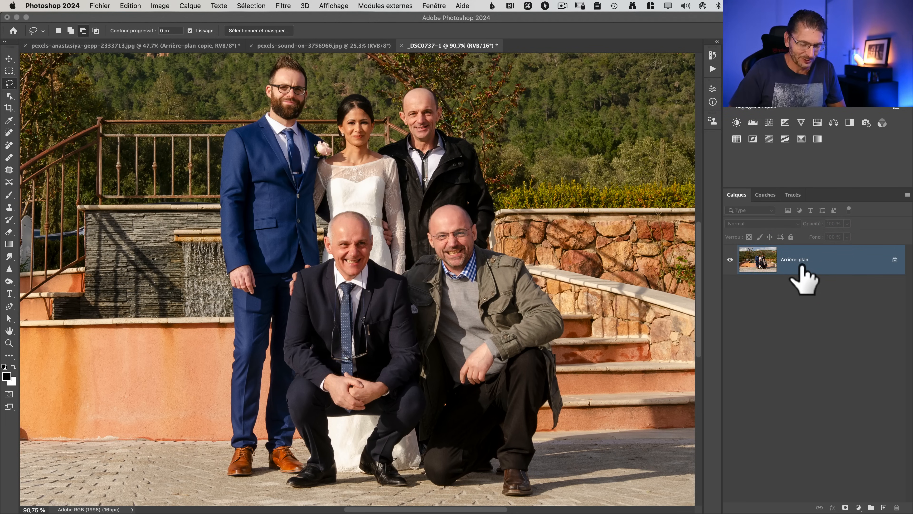
# - Duplicate the background layer and convert the copy to a smart object
pyautogui.press('super+j')
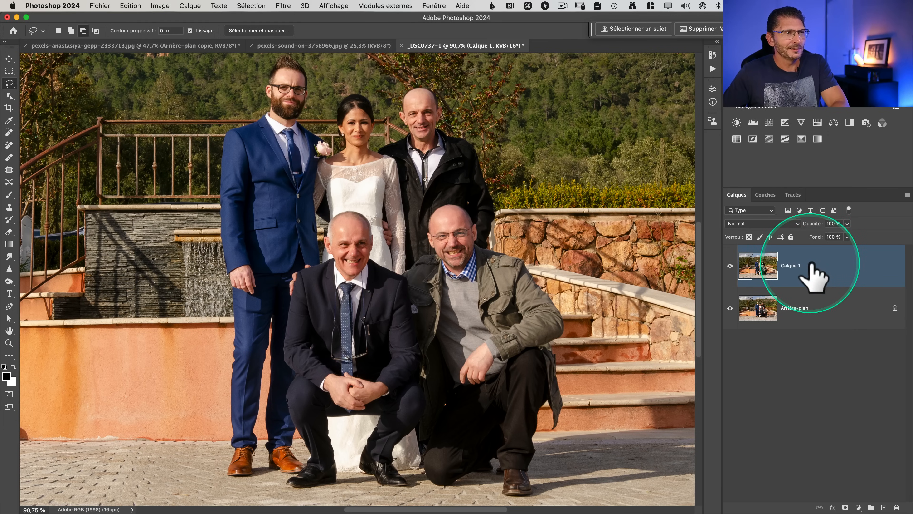
pyautogui.rightClick(811, 263)
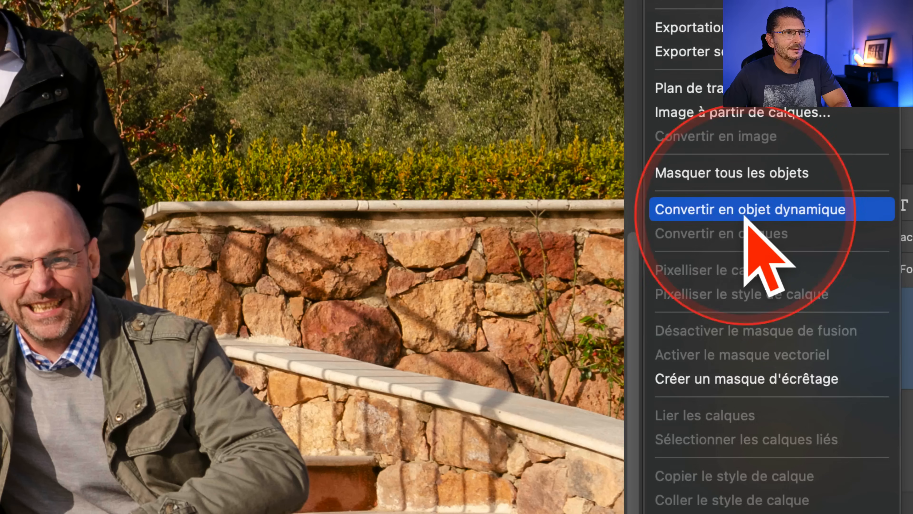
pyautogui.click(746, 212)
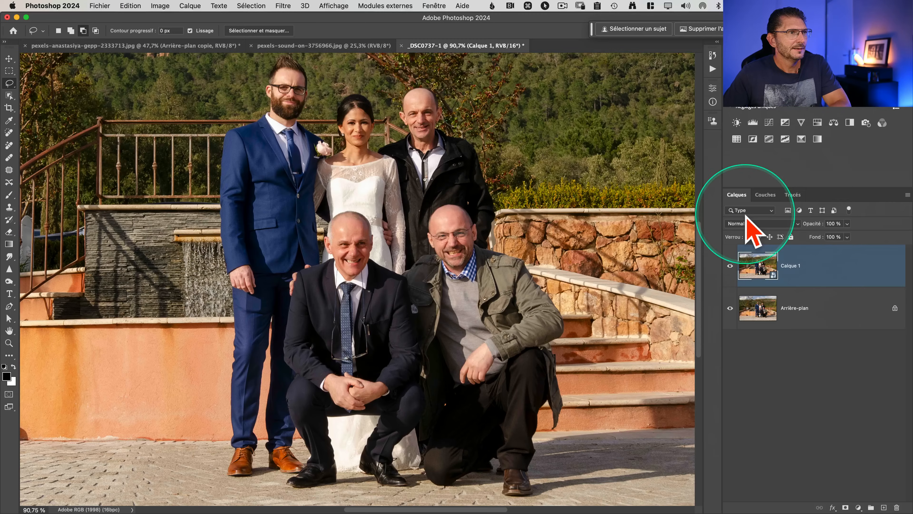
# - Open Neural Filters for Calque 1 and select the face of the crouching man in the dark suit
pyautogui.click(288, 6)
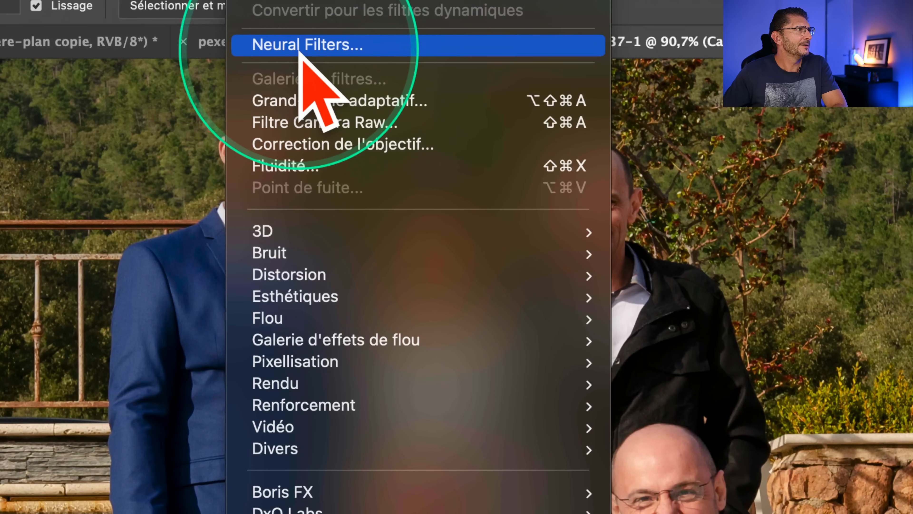
pyautogui.click(301, 48)
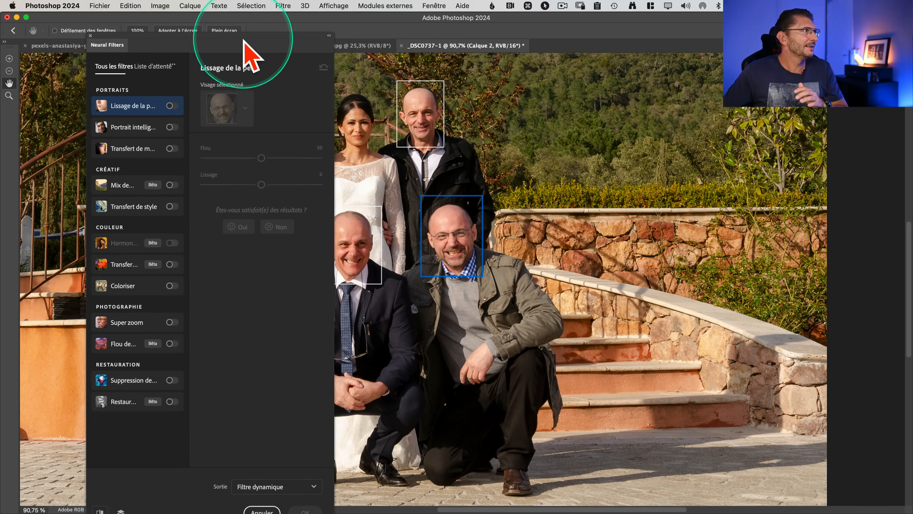
pyautogui.moveTo(252, 54); pyautogui.dragTo(735, 45)
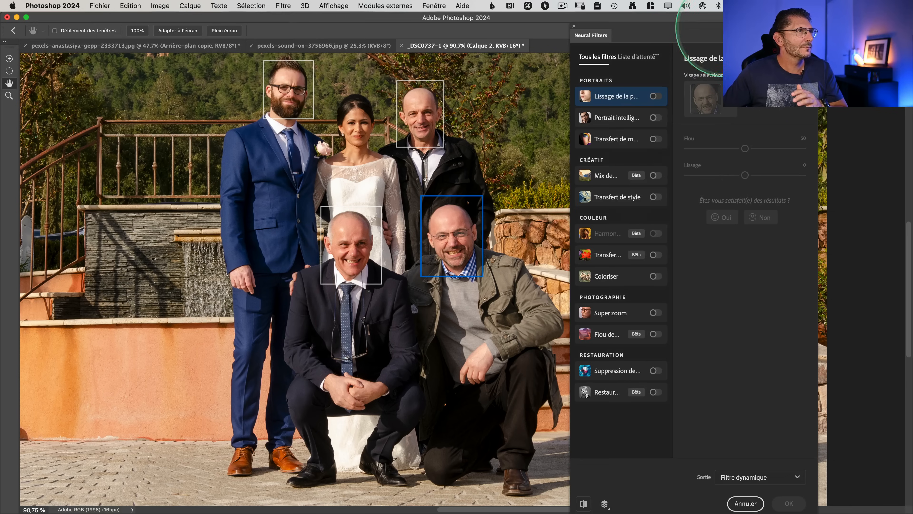
pyautogui.click(344, 262)
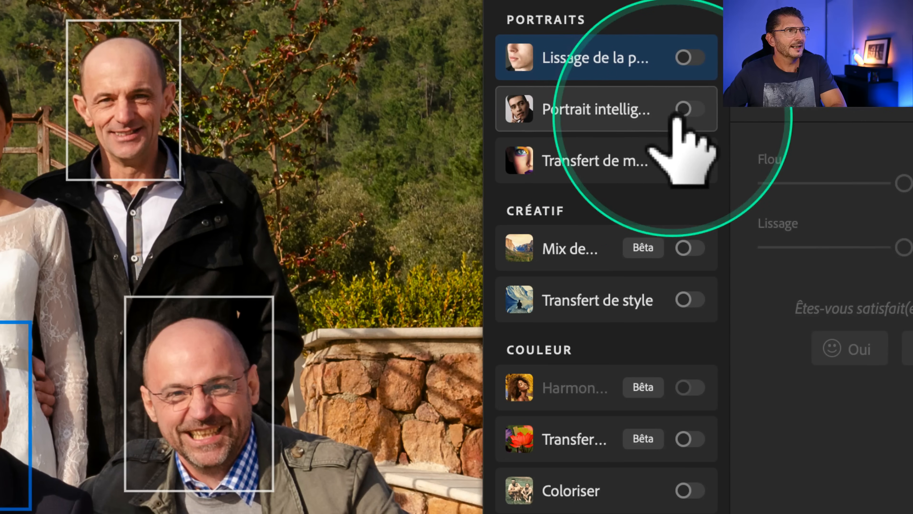
# - Enable Smart Portrait, set the selected man's eye direction to its negative limit, and apply it as a smart filter
pyautogui.click(654, 118)
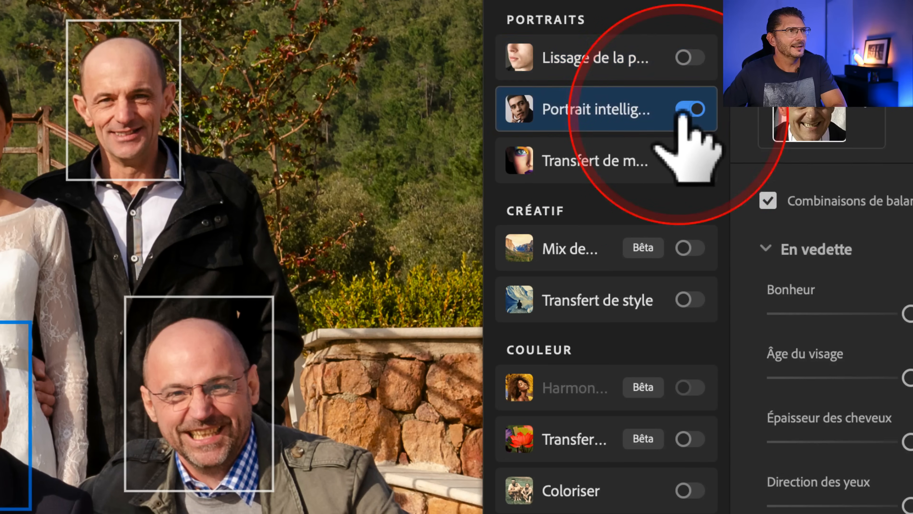
pyautogui.click(685, 112)
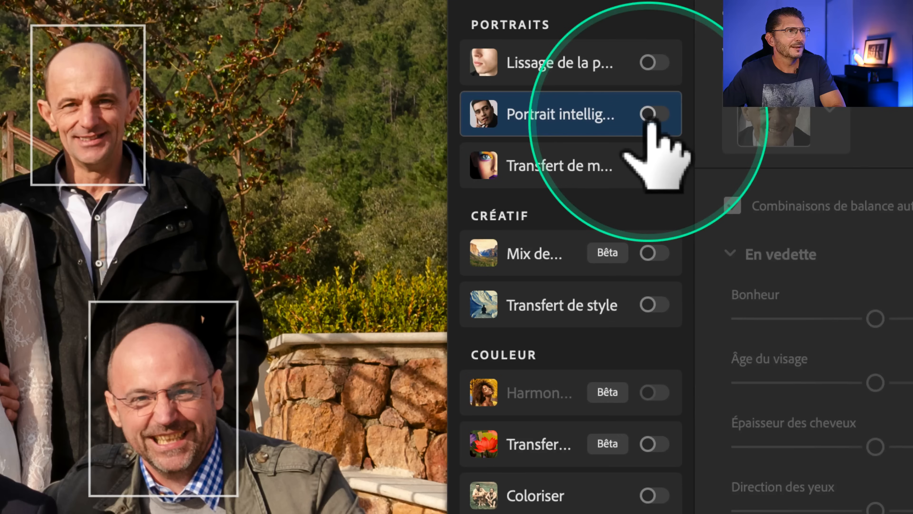
pyautogui.click(656, 117)
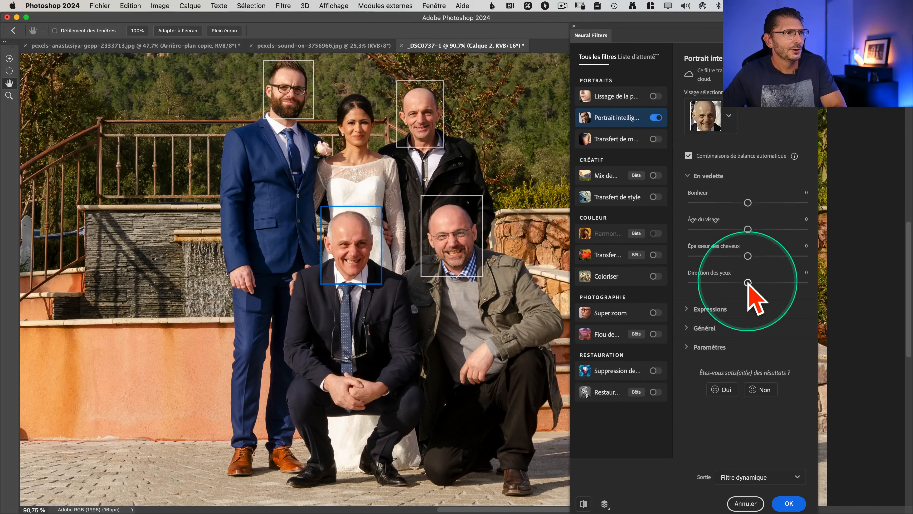
pyautogui.moveTo(747, 281); pyautogui.dragTo(670, 281)
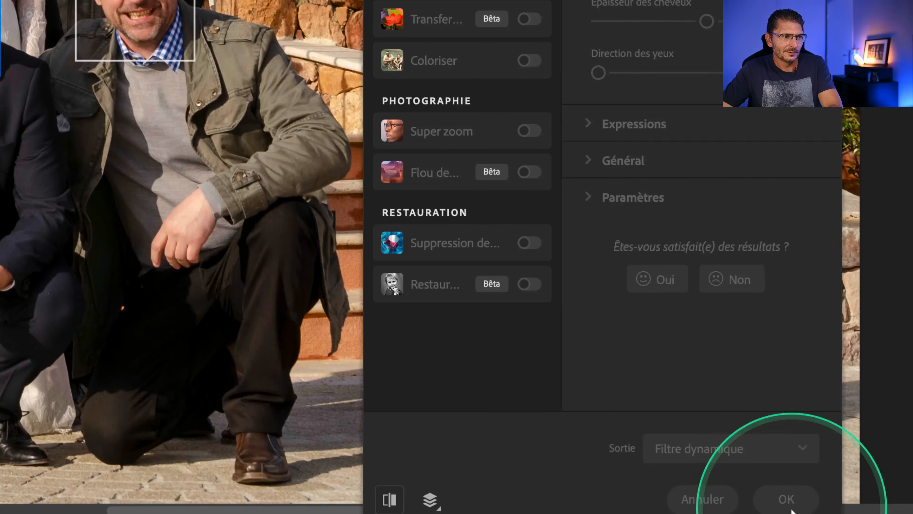
pyautogui.click(790, 504)
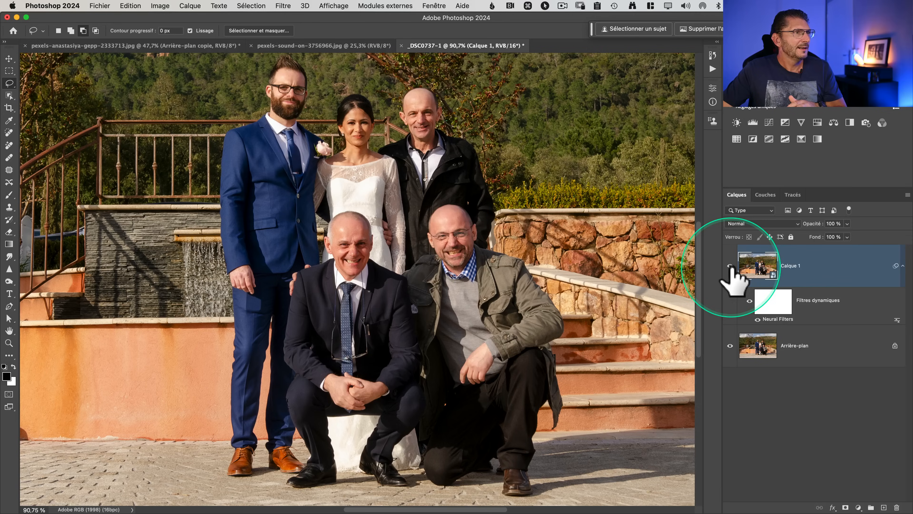
# - Compare the crouching man's gaze before and after by toggling Calque 1's visibility, both in the full group and close up
pyautogui.click(733, 270)
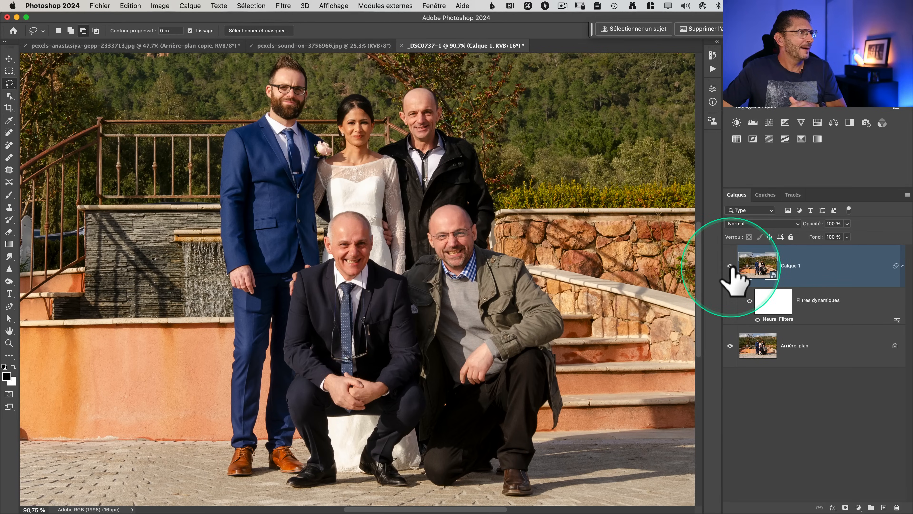
pyautogui.click(731, 266)
pyautogui.click(730, 266)
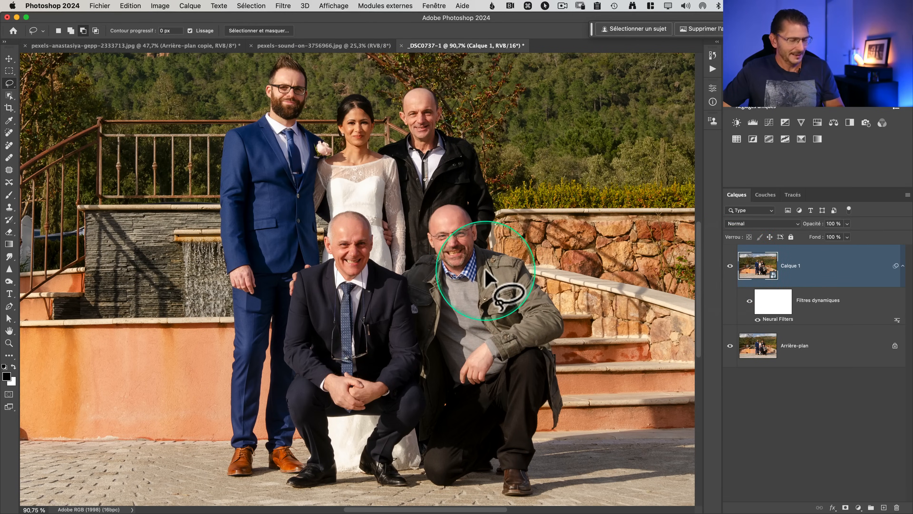
pyautogui.press('z')
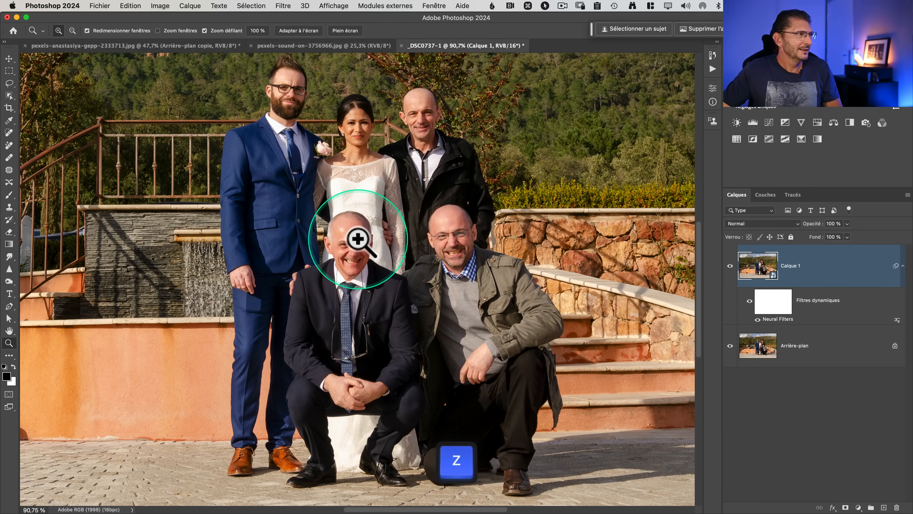
pyautogui.moveTo(334, 244); pyautogui.dragTo(373, 245)
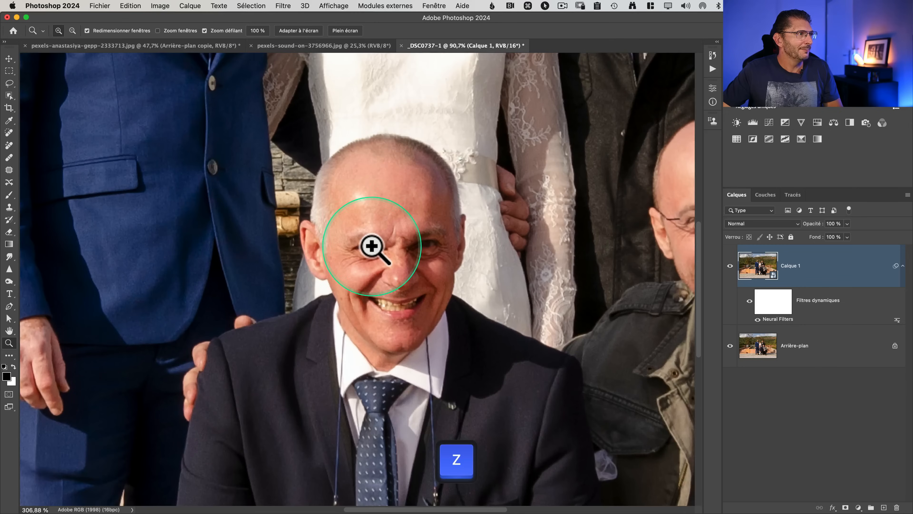
pyautogui.press('l')
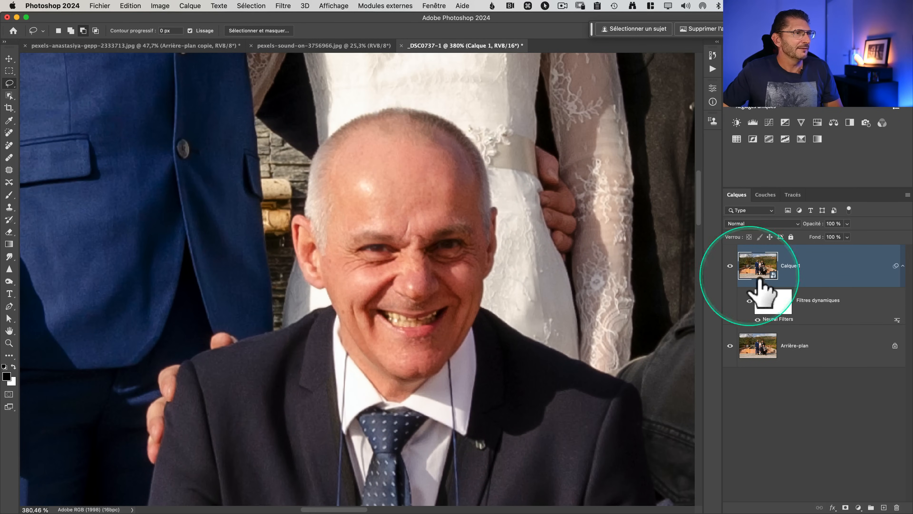
pyautogui.click(730, 266)
pyautogui.click(730, 265)
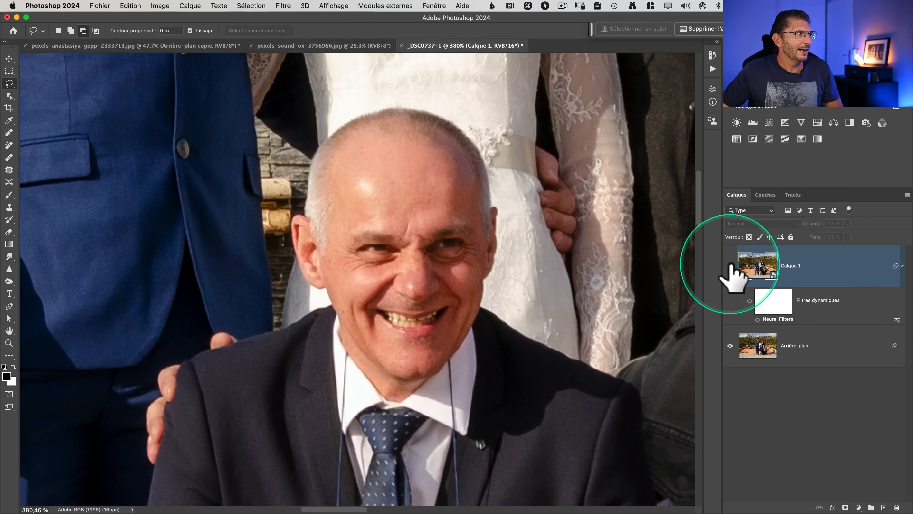
pyautogui.press('super+0')
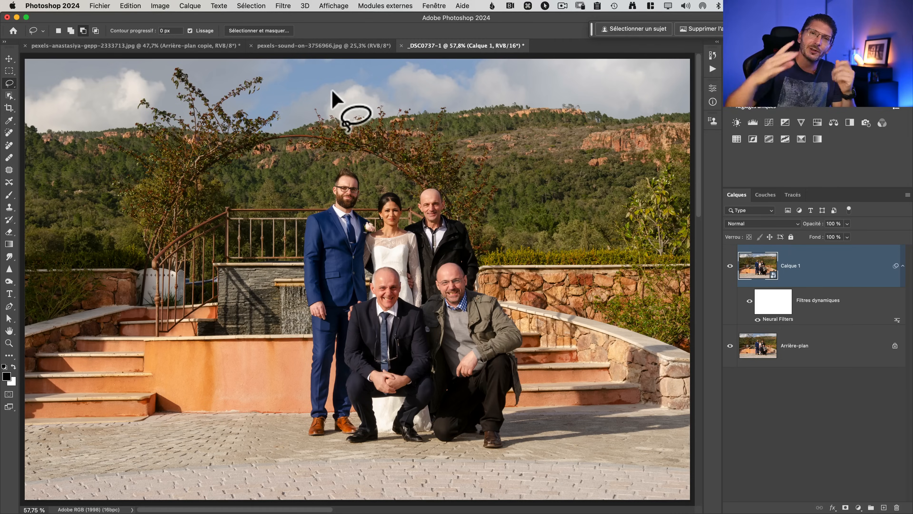
# - Switch to pexels-sound-on-3756966.jpg, duplicate its background layer and convert the copy to a smart object
pyautogui.click(294, 46)
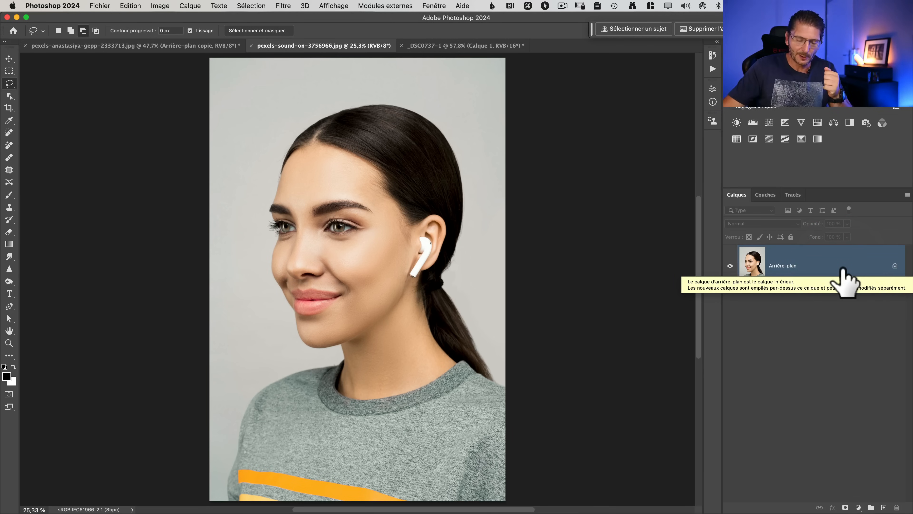
pyautogui.press('super+j')
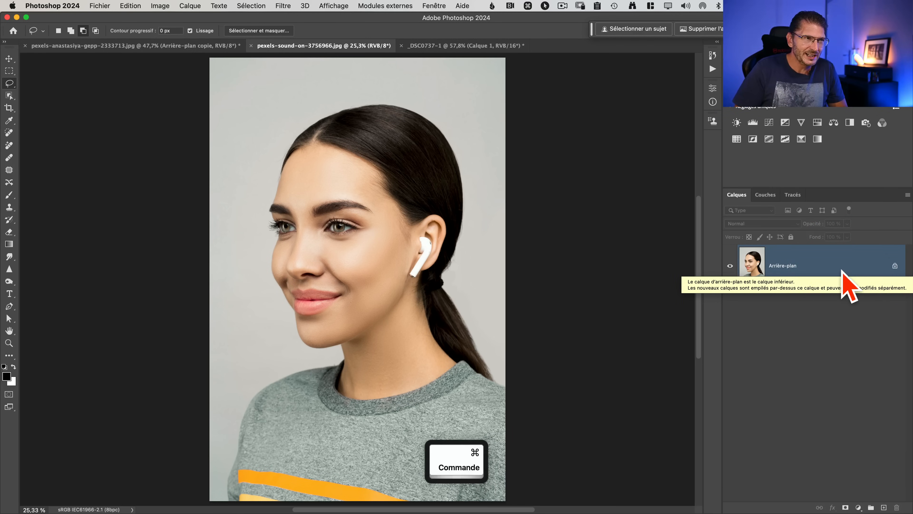
pyautogui.rightClick(817, 264)
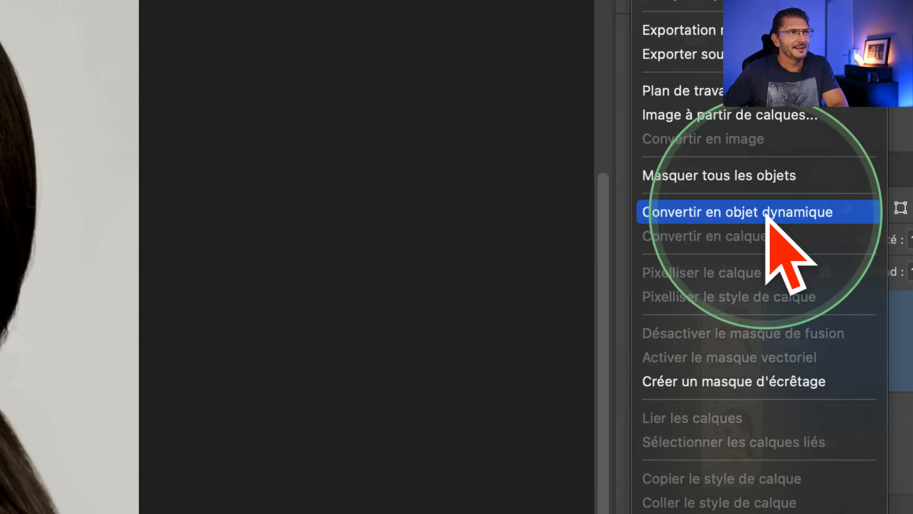
pyautogui.click(767, 216)
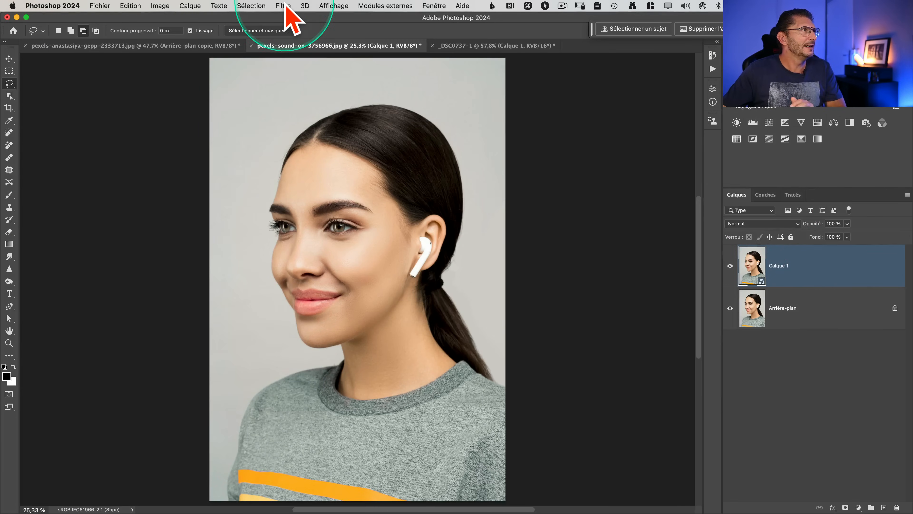
# - Apply the Smart Portrait neural filter to Calque 1 as a smart filter with the eye direction set to +50
pyautogui.click(283, 5)
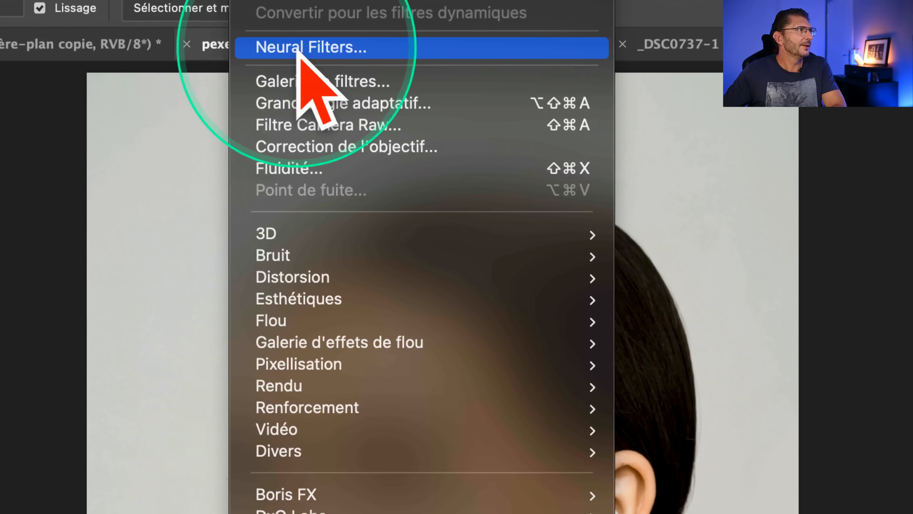
pyautogui.click(298, 48)
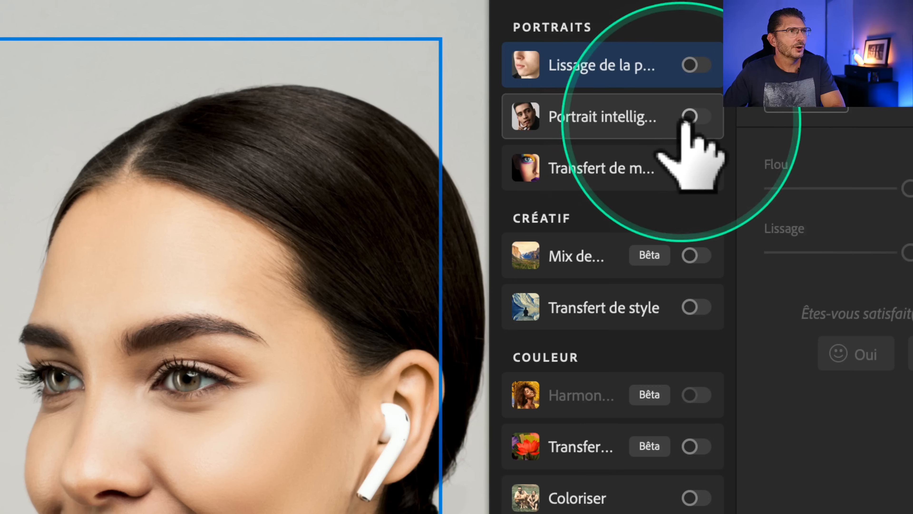
pyautogui.click(687, 119)
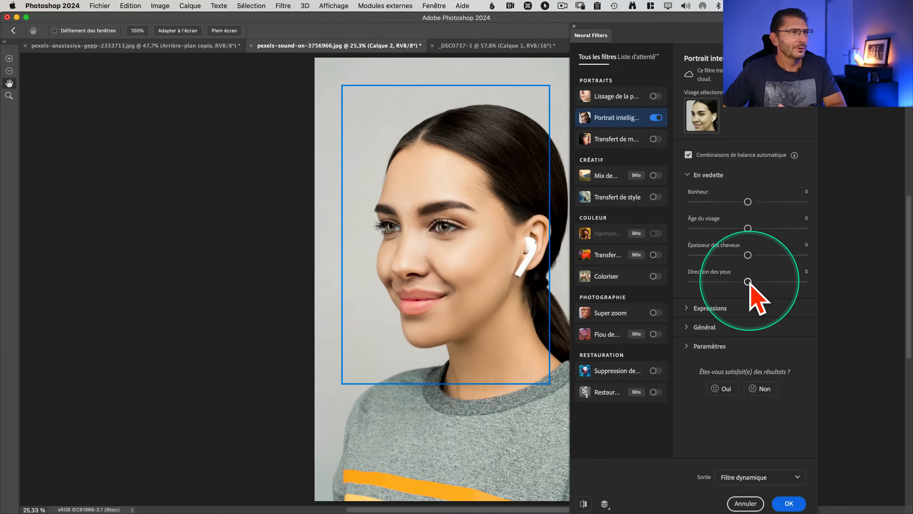
pyautogui.moveTo(749, 284); pyautogui.dragTo(836, 281)
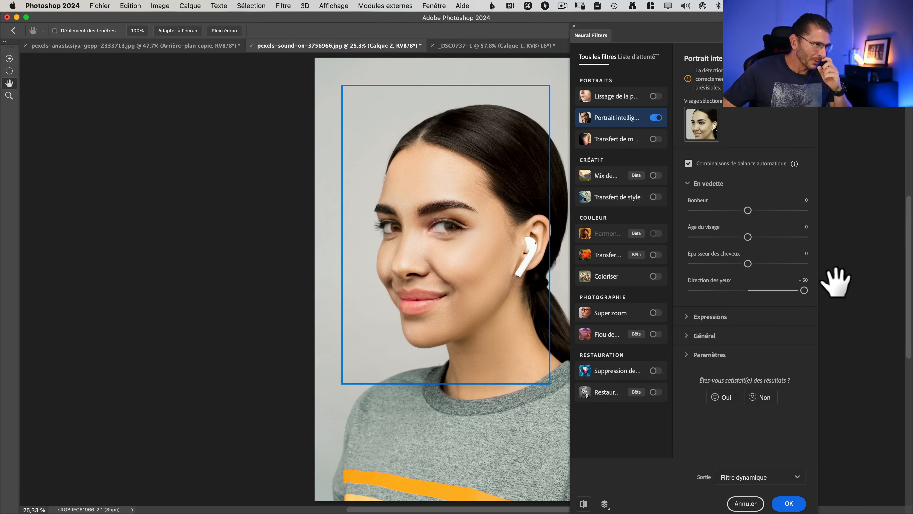
pyautogui.click(789, 503)
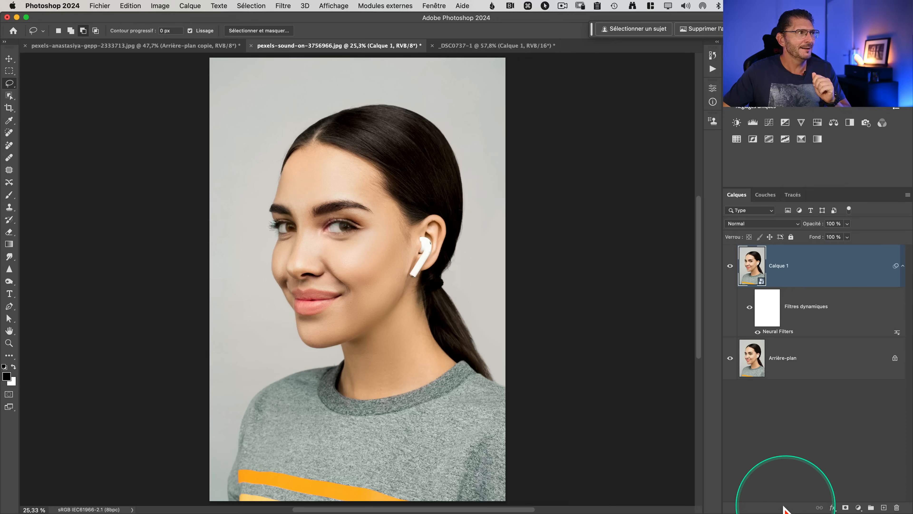
# - Toggle Calque 1's visibility repeatedly to compare the woman's original and redirected gaze in the full portrait
pyautogui.click(730, 266)
pyautogui.click(730, 266)
pyautogui.click(729, 266)
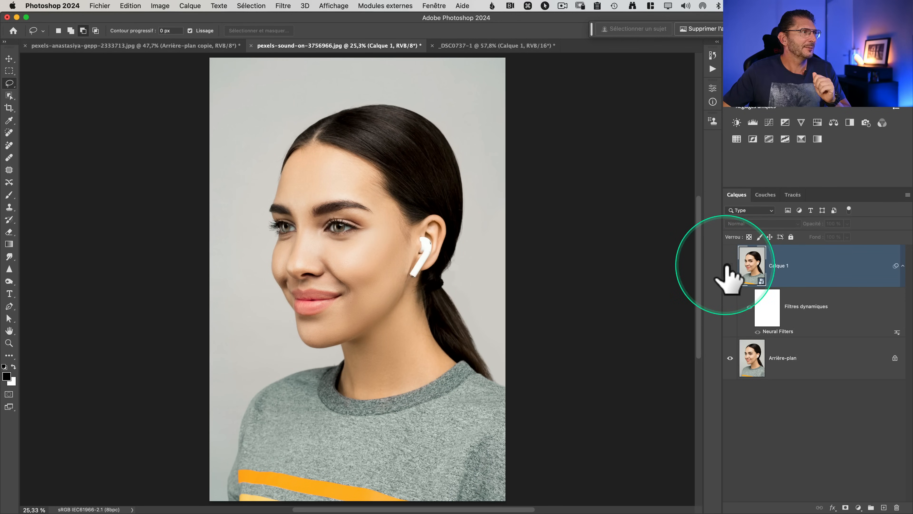
pyautogui.click(729, 266)
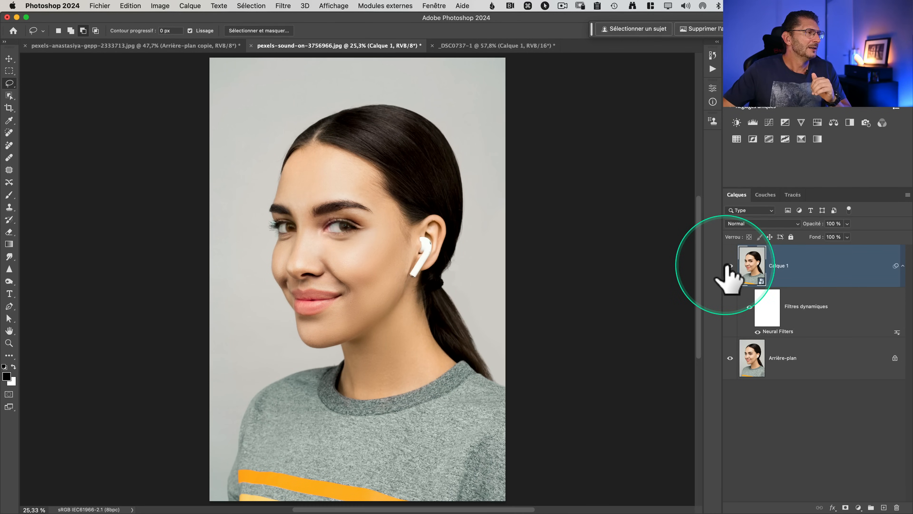
pyautogui.click(729, 266)
pyautogui.click(729, 266)
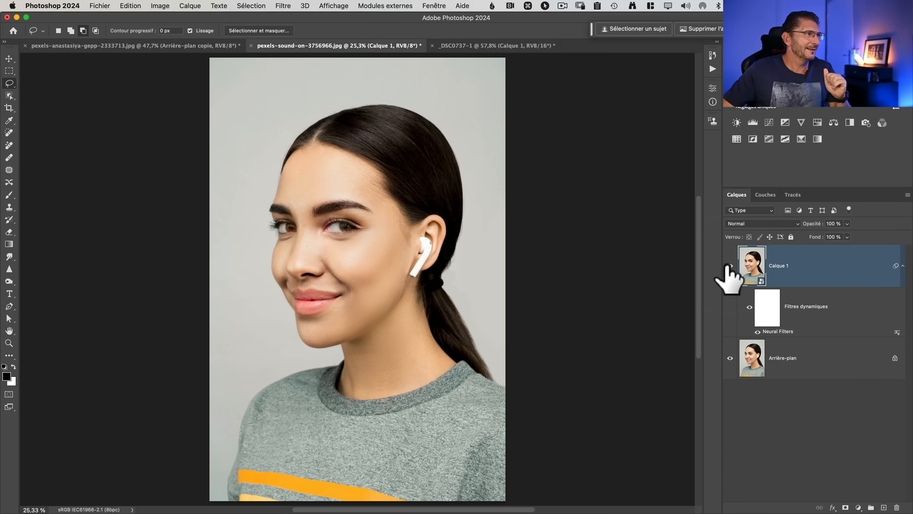
pyautogui.click(730, 266)
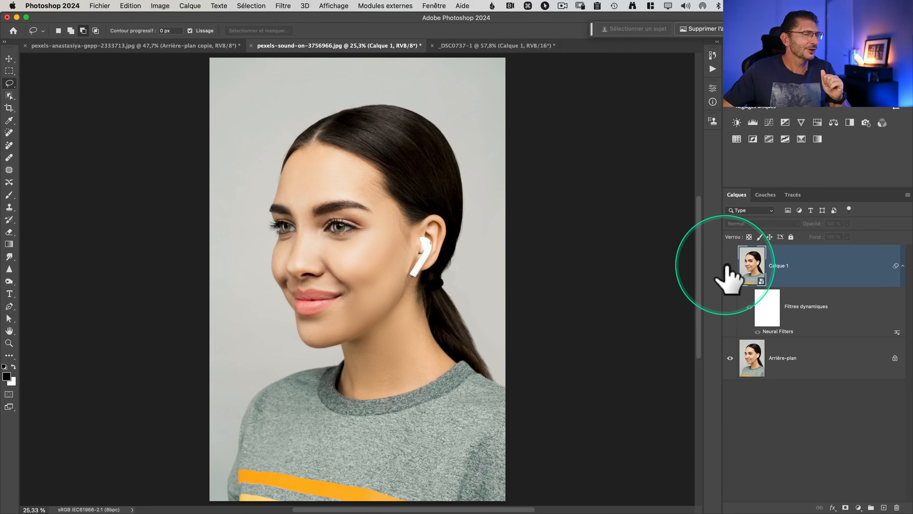
pyautogui.click(729, 266)
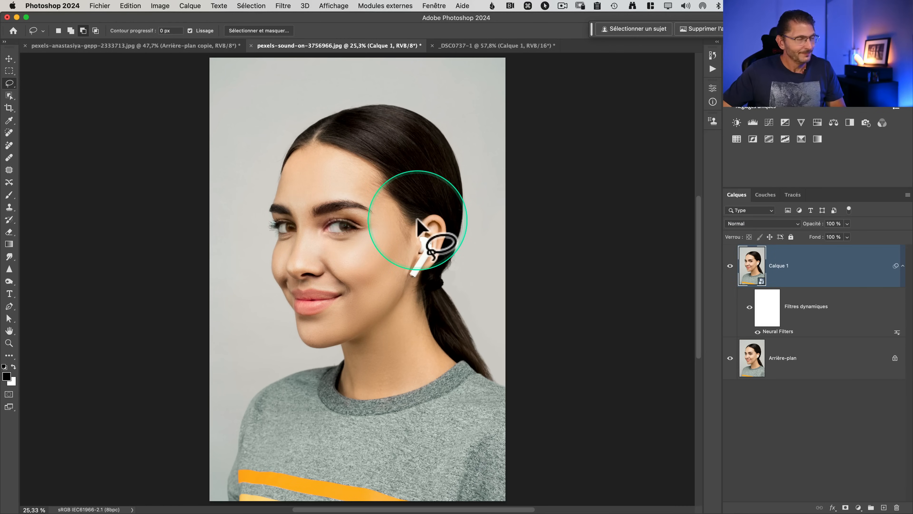
# - Examine the woman's eyes up close with Calque 1 hidden and shown to judge the filter's sharpness and artifacts
pyautogui.press('z')
pyautogui.moveTo(417, 225); pyautogui.dragTo(687, 261)
pyautogui.click(729, 267)
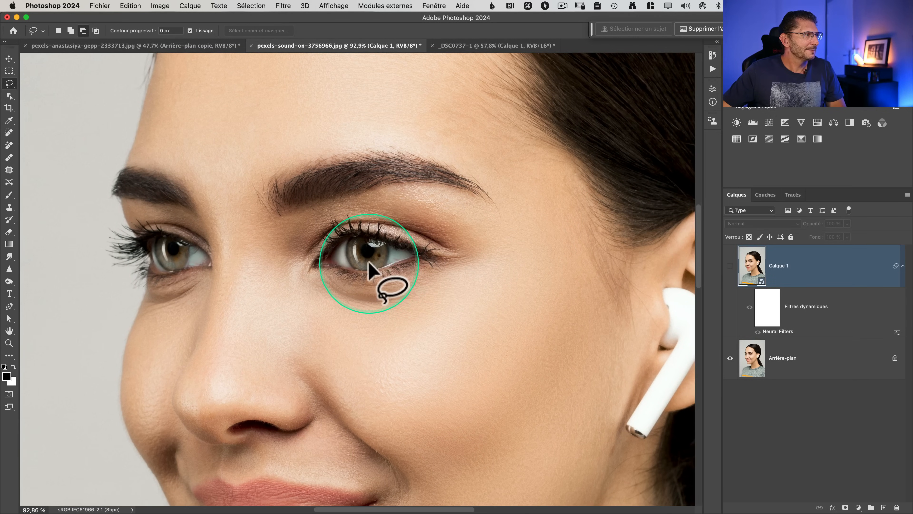
pyautogui.click(730, 266)
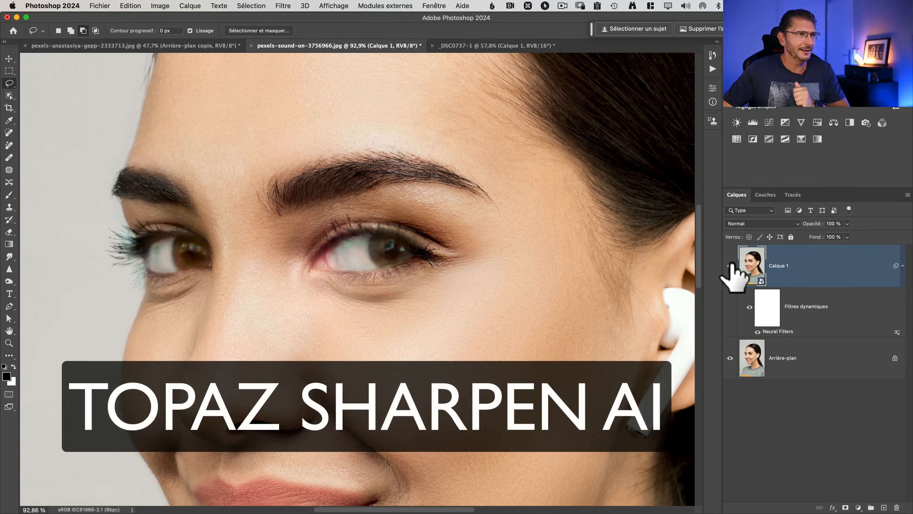
pyautogui.click(728, 266)
pyautogui.click(730, 266)
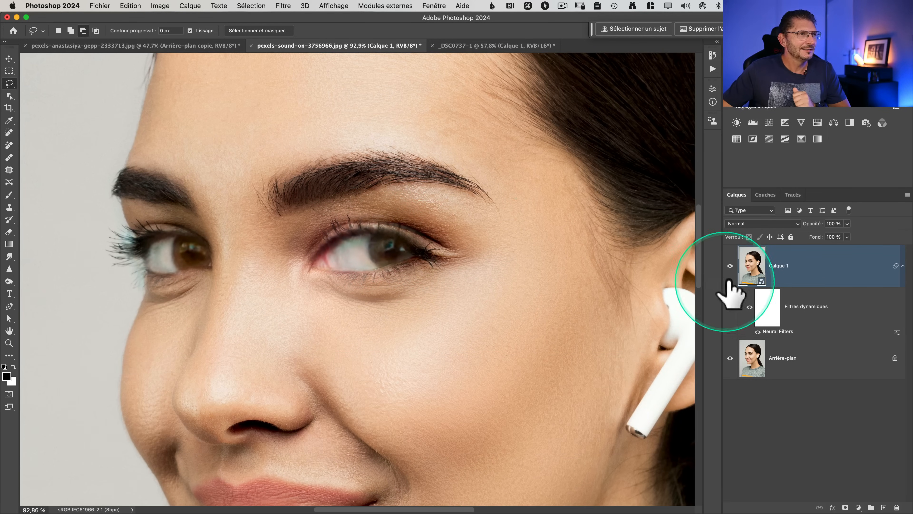
# - Reopen the Neural Filters settings applied to Calque 1 for review and close them without changes
pyautogui.click(773, 318)
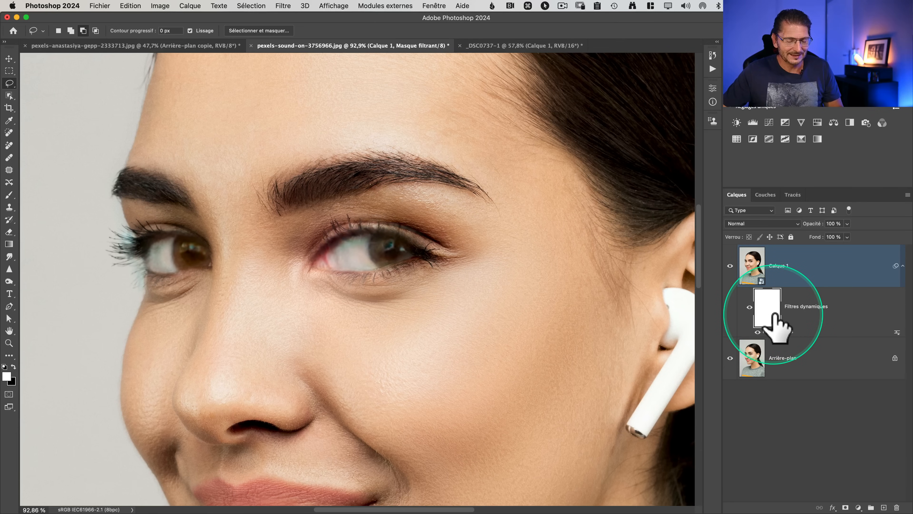
pyautogui.press('super+plus')
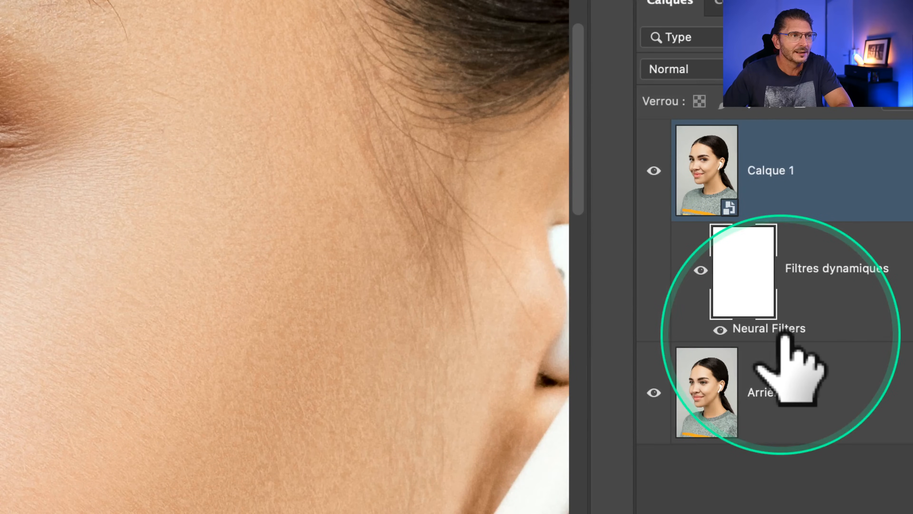
pyautogui.doubleClick(787, 336)
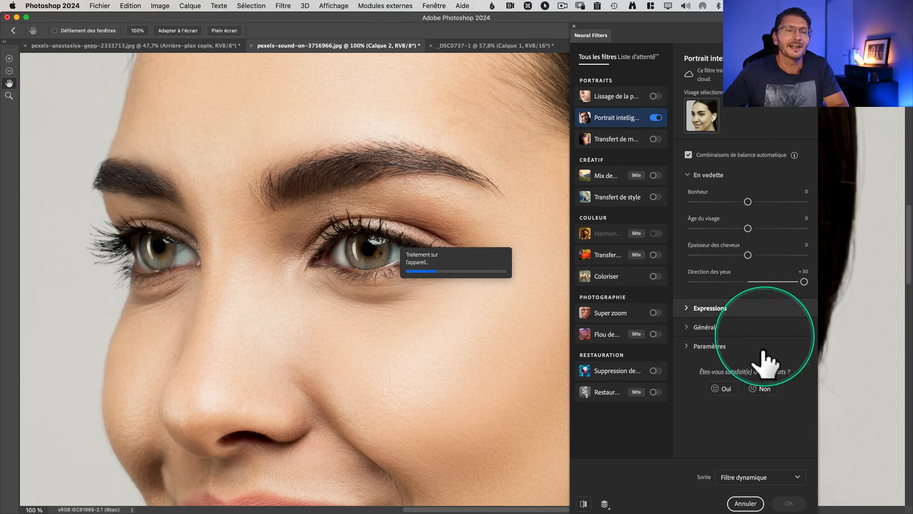
pyautogui.click(746, 503)
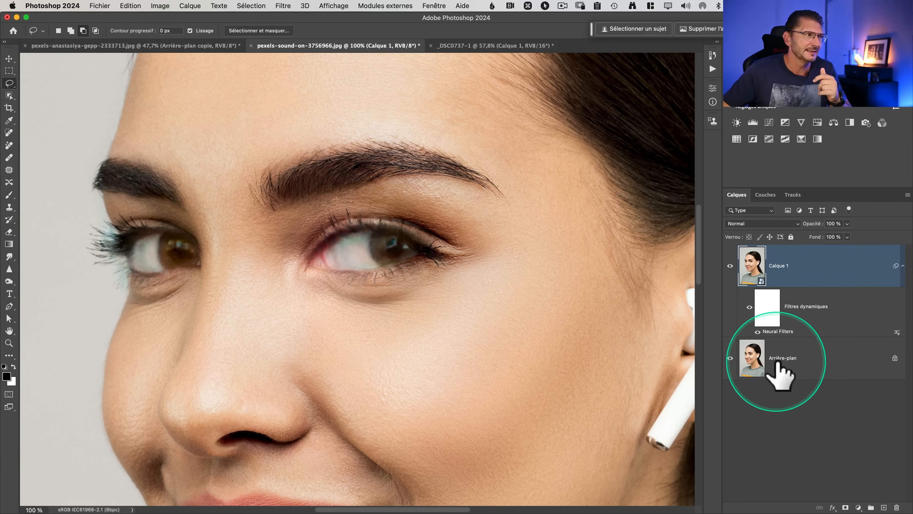
# - Select Calque 1's smart filter mask and compare the filtered eyes with the original background layer
pyautogui.click(769, 314)
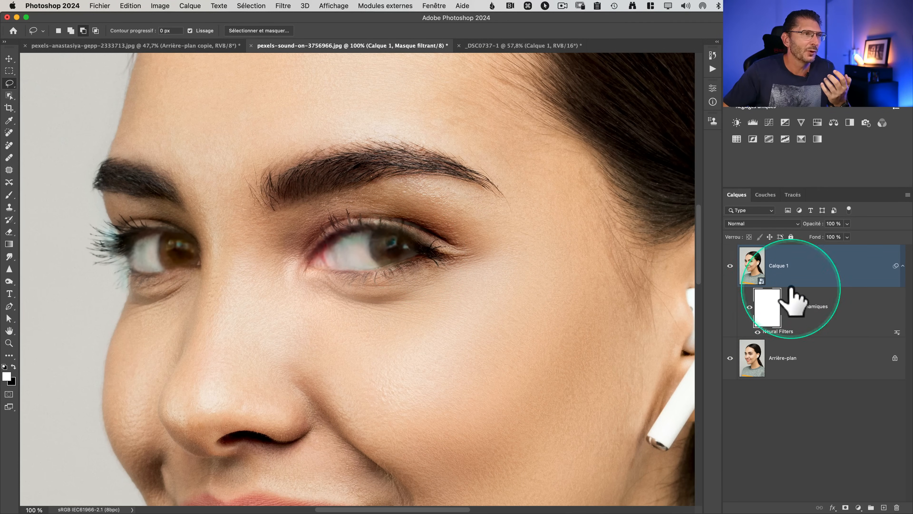
pyautogui.click(730, 265)
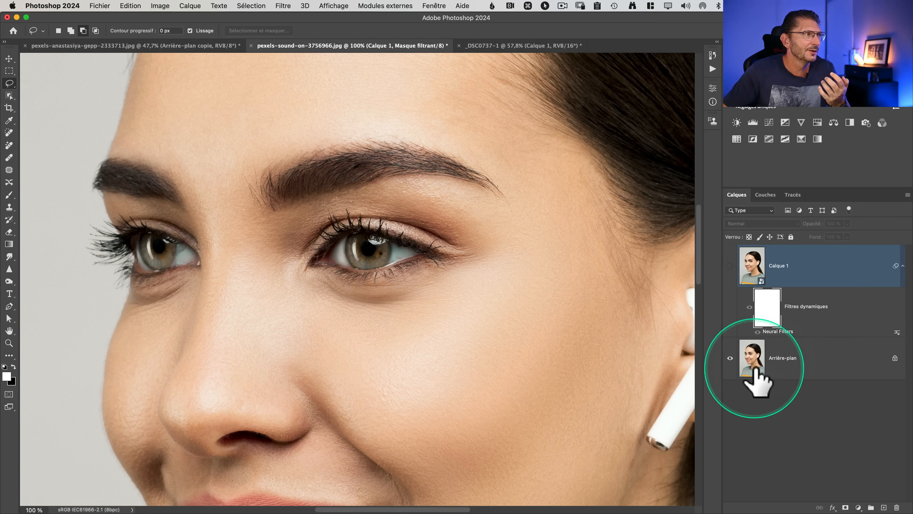
pyautogui.click(731, 265)
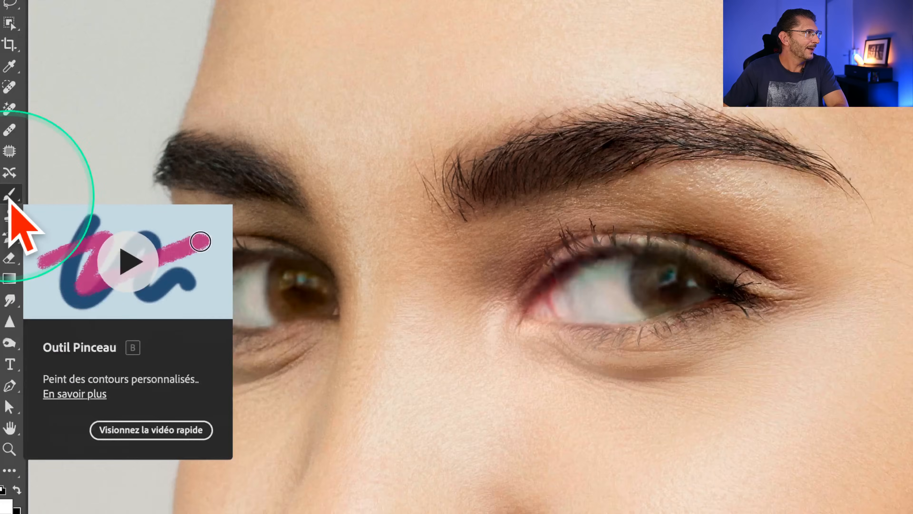
# - Choose the Brush tool and set the foreground colour to pure black (000000) for masking
pyautogui.click(9, 196)
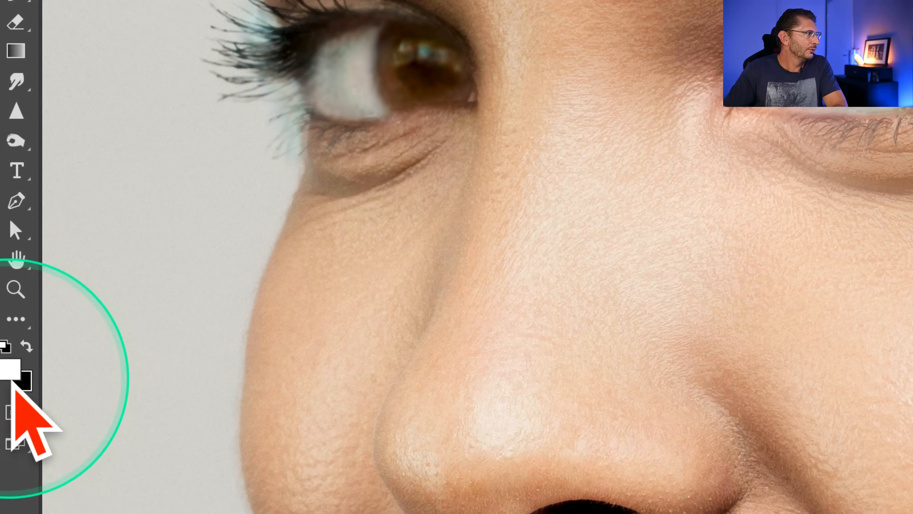
pyautogui.click(26, 348)
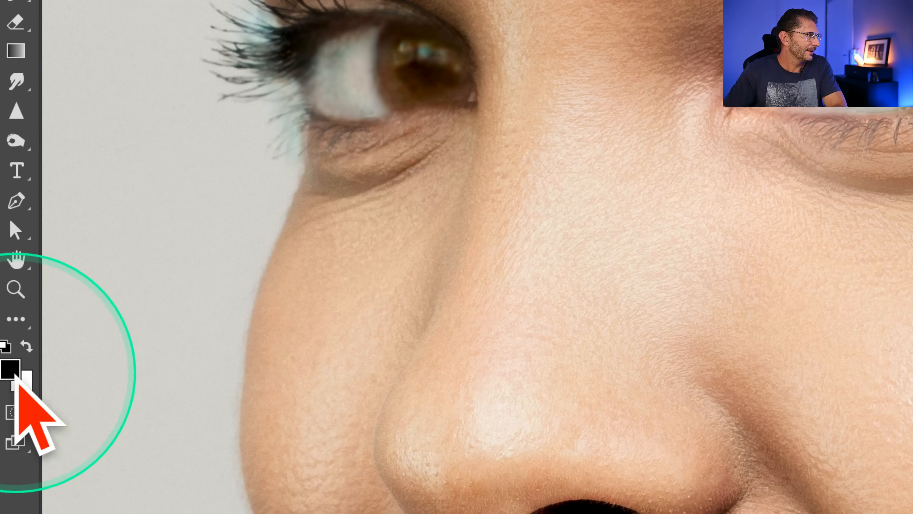
pyautogui.click(9, 368)
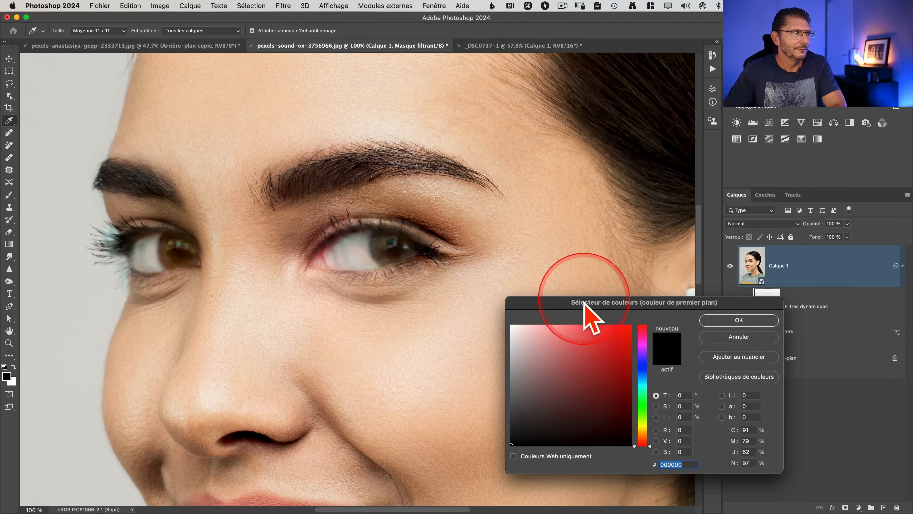
pyautogui.moveTo(553, 305); pyautogui.dragTo(345, 290)
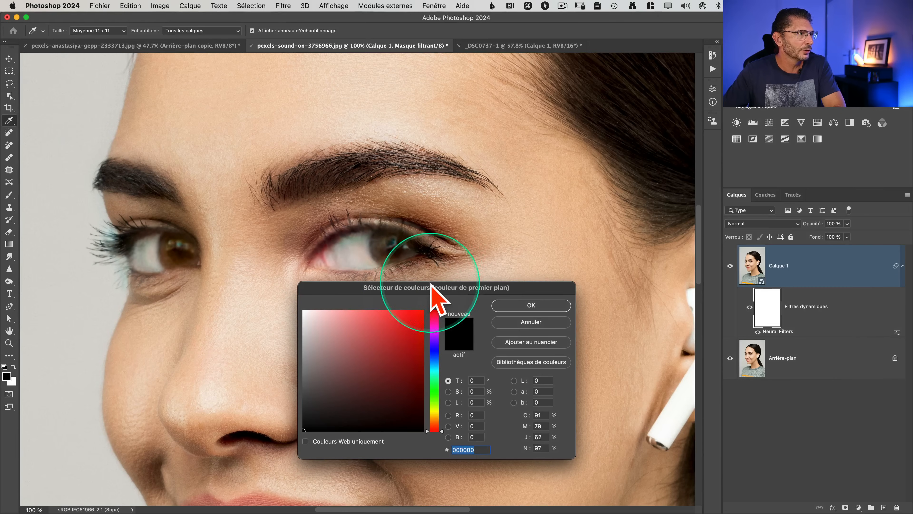
pyautogui.moveTo(406, 427); pyautogui.dragTo(431, 447)
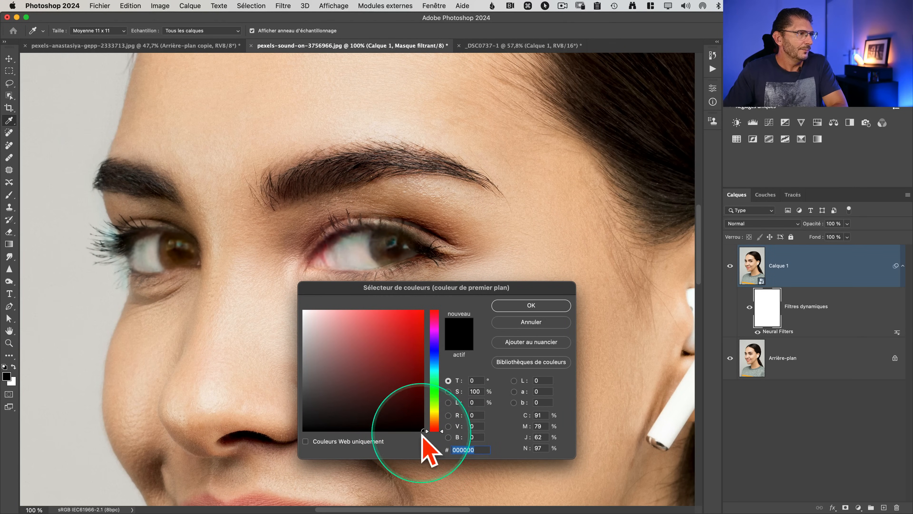
pyautogui.click(525, 307)
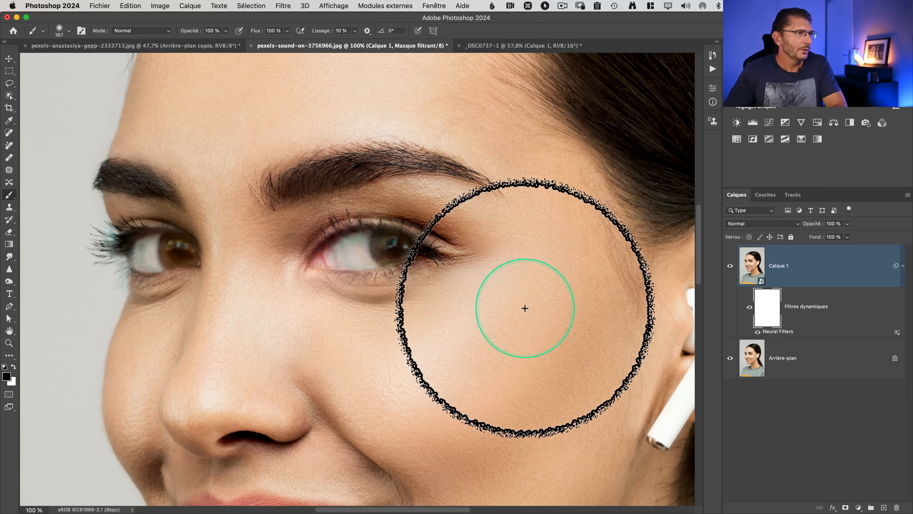
# - Set the brush to 13 px with 0% hardness and target the smart filter mask of Calque 1
pyautogui.rightClick(390, 248)
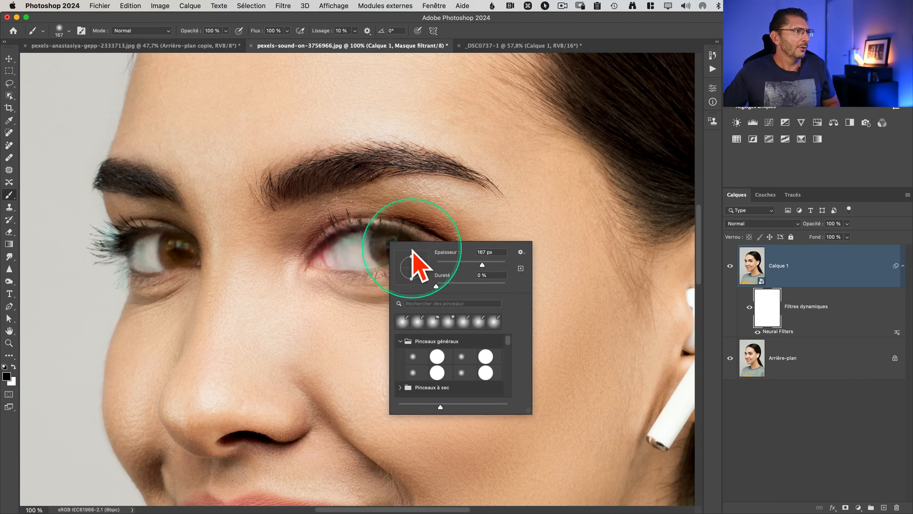
pyautogui.moveTo(482, 265)
pyautogui.mouseDown()
pyautogui.moveTo(441, 266)
pyautogui.moveTo(448, 271)
pyautogui.mouseUp()
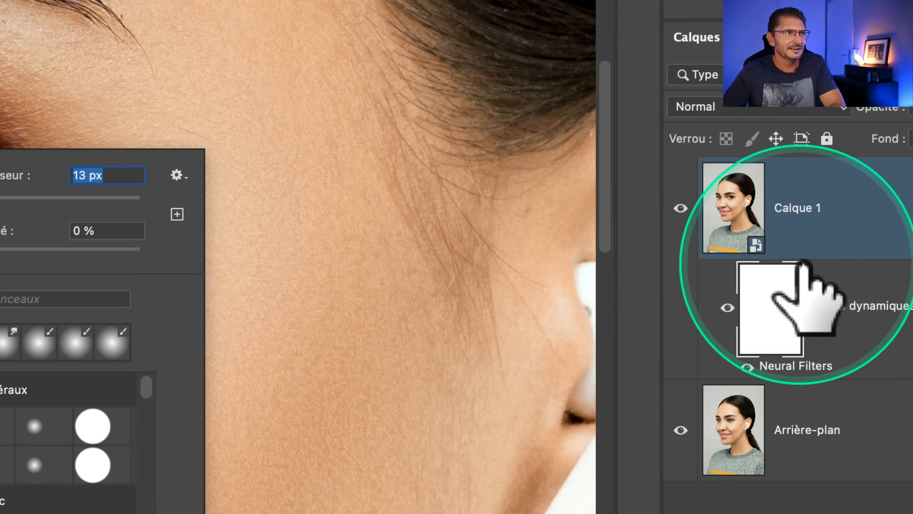
pyautogui.click(813, 217)
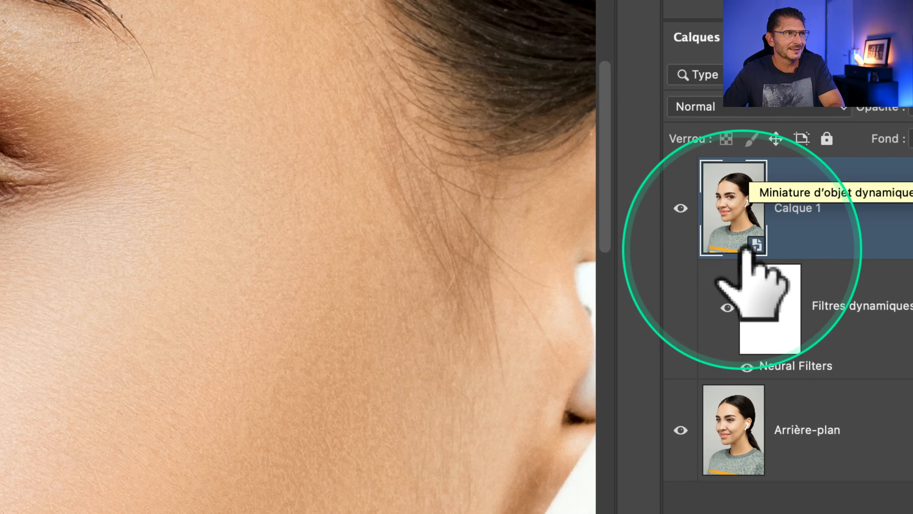
pyautogui.click(768, 284)
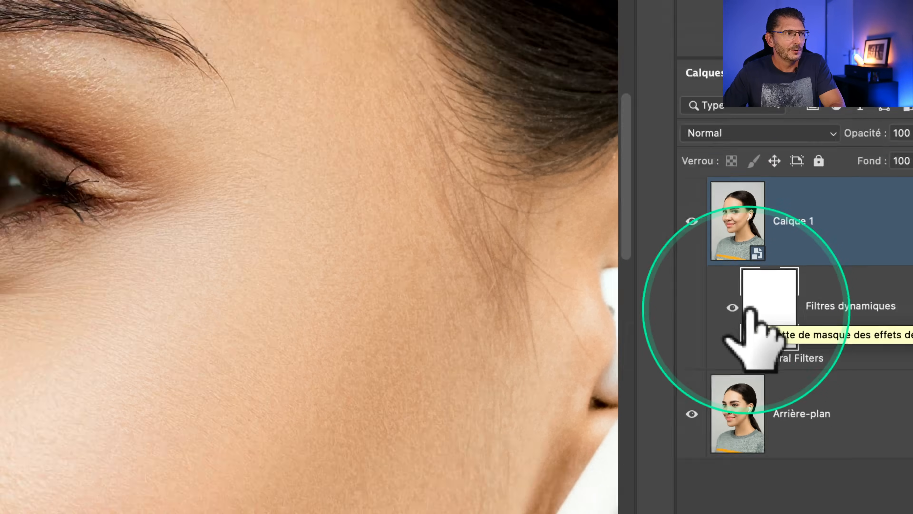
# - Paint black on the smart filter mask over the nearer eye's upper lid and lashes to restore the original detail
pyautogui.click(405, 228)
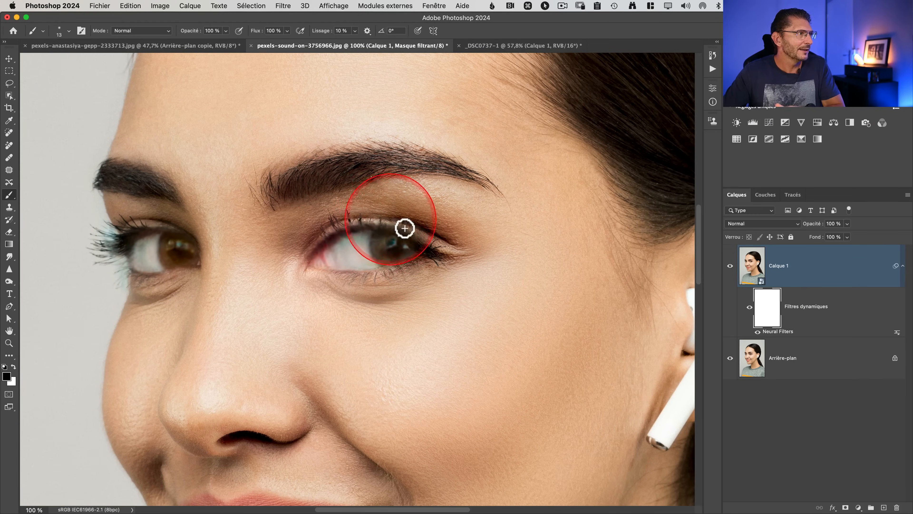
pyautogui.moveTo(404, 229)
pyautogui.mouseDown()
pyautogui.moveTo(349, 229)
pyautogui.moveTo(387, 229)
pyautogui.moveTo(334, 238)
pyautogui.moveTo(421, 235)
pyautogui.moveTo(373, 229)
pyautogui.moveTo(309, 259)
pyautogui.moveTo(371, 227)
pyautogui.mouseUp()
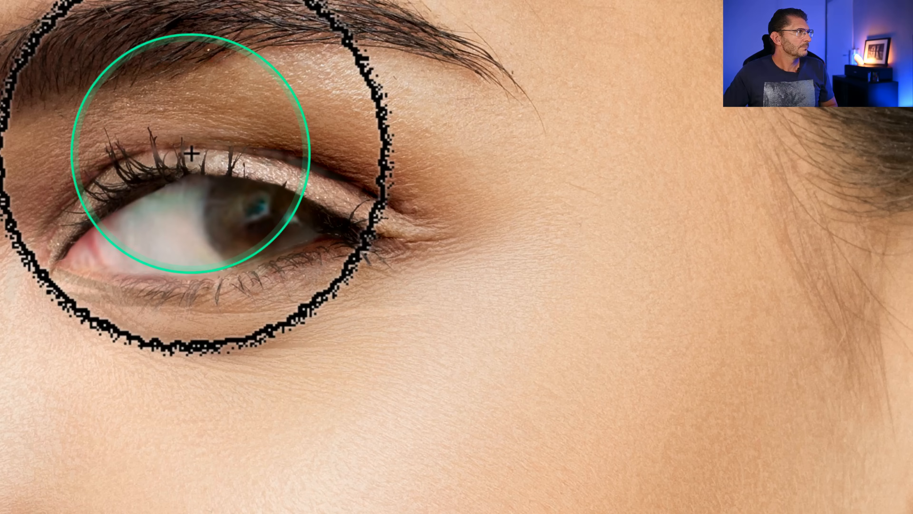
pyautogui.moveTo(192, 154)
pyautogui.mouseDown()
pyautogui.moveTo(127, 159)
pyautogui.moveTo(151, 155)
pyautogui.mouseUp()
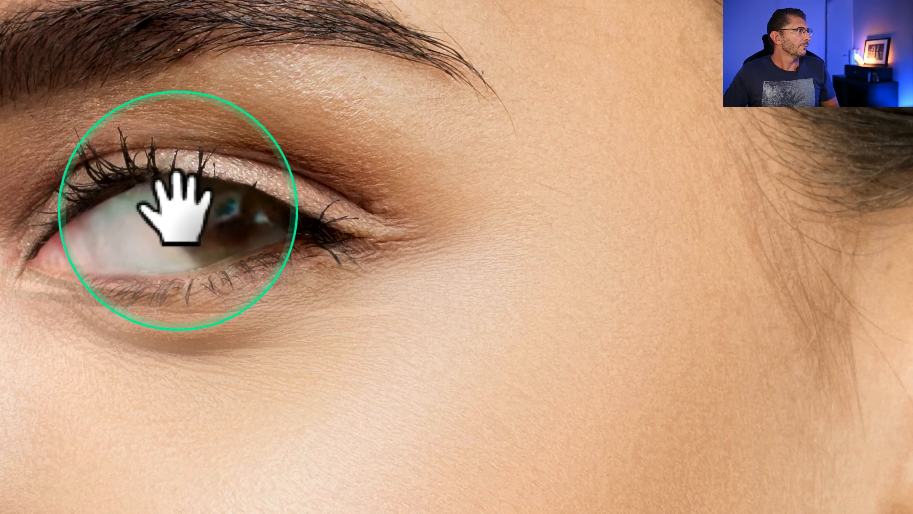
# - Paint black on the smart filter mask over the farther eye's lashes with a 24 px brush to restore the original detail
pyautogui.moveTo(177, 204); pyautogui.dragTo(411, 185)
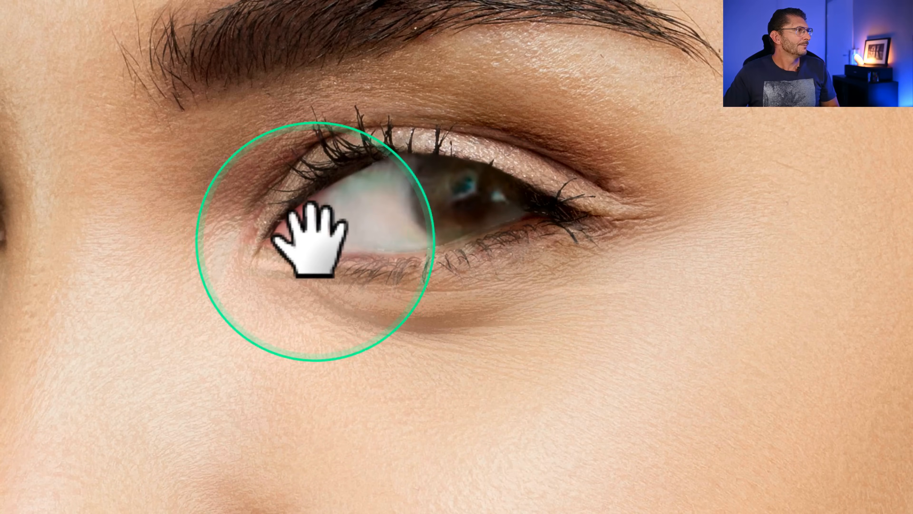
pyautogui.moveTo(137, 210); pyautogui.dragTo(585, 188)
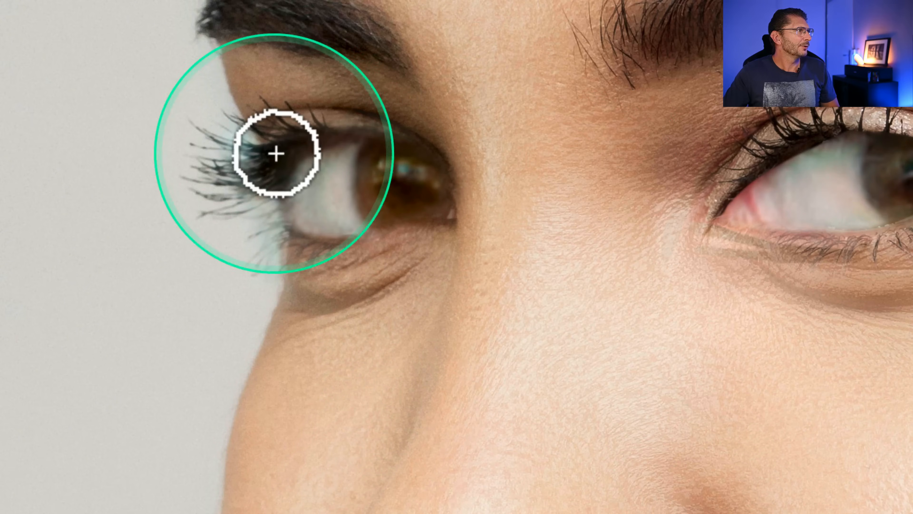
pyautogui.moveTo(276, 154)
pyautogui.mouseDown()
pyautogui.moveTo(277, 143)
pyautogui.moveTo(316, 126)
pyautogui.moveTo(216, 180)
pyautogui.moveTo(305, 263)
pyautogui.moveTo(275, 239)
pyautogui.moveTo(416, 234)
pyautogui.moveTo(339, 130)
pyautogui.moveTo(265, 104)
pyautogui.moveTo(365, 103)
pyautogui.moveTo(329, 153)
pyautogui.mouseUp()
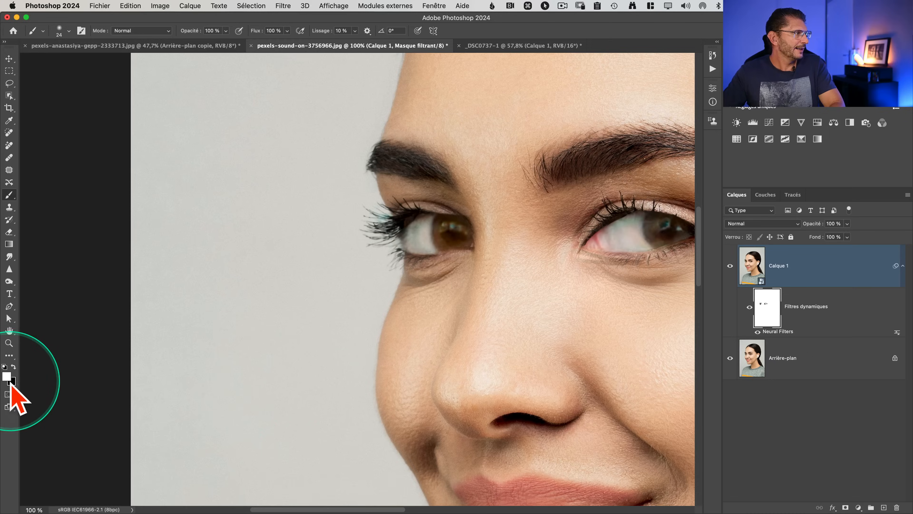
# - Toggle the foreground between black and white, and inspect the farther eye's mask retouch up close and in the full portrait
pyautogui.press('x')
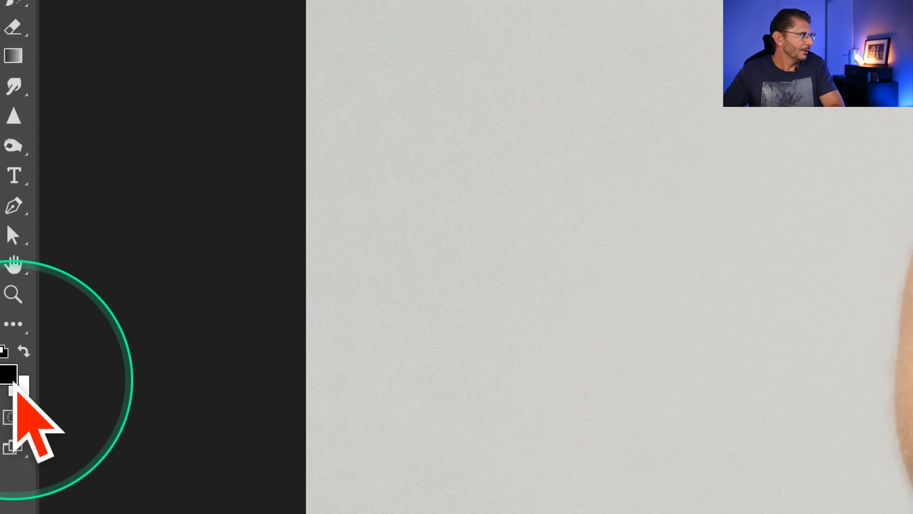
pyautogui.press('x')
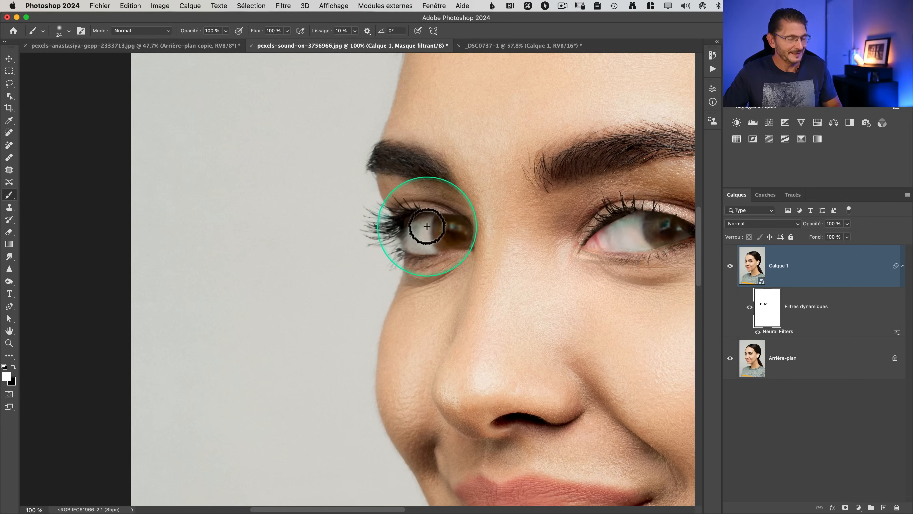
pyautogui.press('z')
pyautogui.moveTo(420, 224)
pyautogui.mouseDown()
pyautogui.moveTo(443, 228)
pyautogui.moveTo(416, 201)
pyautogui.moveTo(402, 204)
pyautogui.moveTo(368, 240)
pyautogui.moveTo(428, 200)
pyautogui.moveTo(432, 210)
pyautogui.moveTo(363, 220)
pyautogui.moveTo(510, 248)
pyautogui.mouseUp()
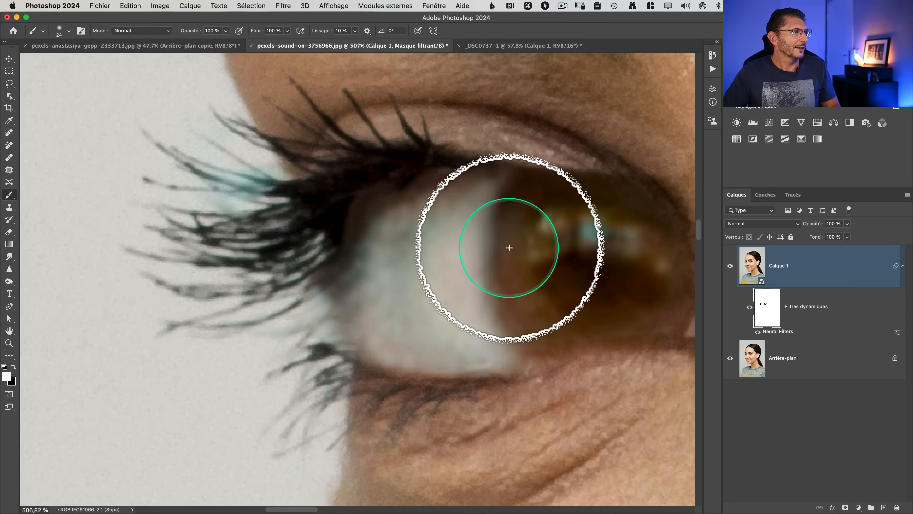
pyautogui.press('super+1')
pyautogui.click(10, 342)
pyautogui.press('super+minus')
pyautogui.press('super+minus')
pyautogui.press('super+minus')
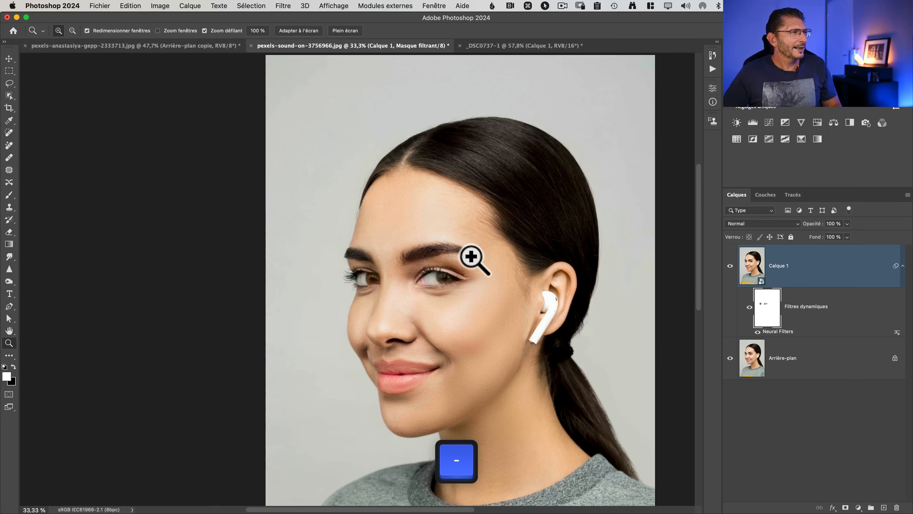
pyautogui.press('space')
pyautogui.moveTo(500, 310); pyautogui.dragTo(428, 241)
# - Select Calque 1 and add a new empty layer above it
pyautogui.click(814, 275)
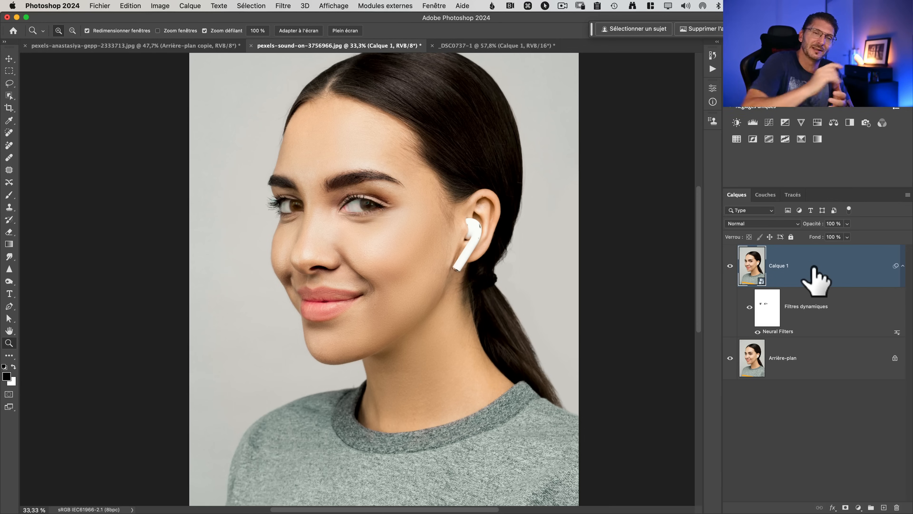
pyautogui.click(791, 270)
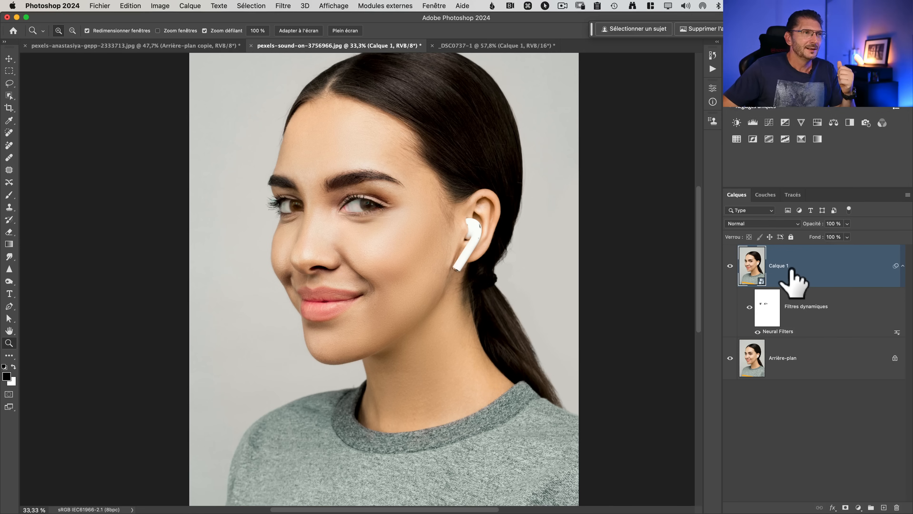
pyautogui.click(789, 269)
pyautogui.click(884, 508)
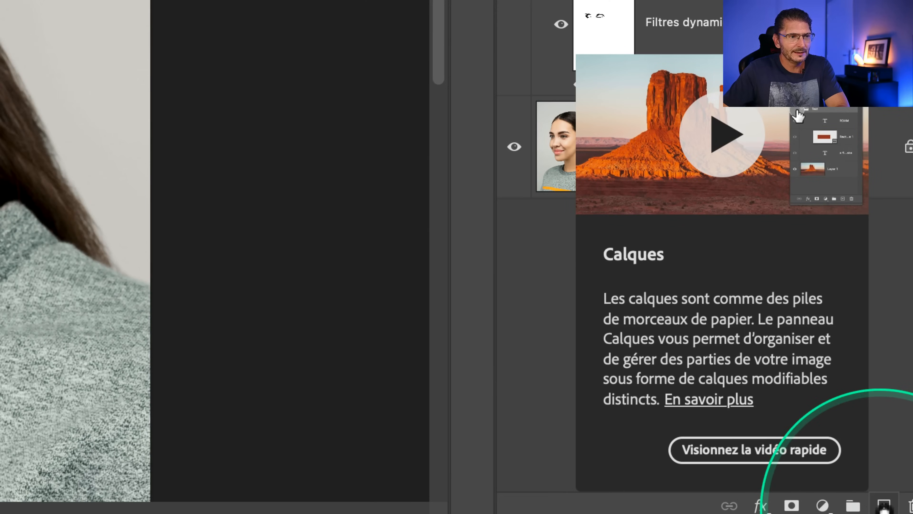
pyautogui.click(884, 505)
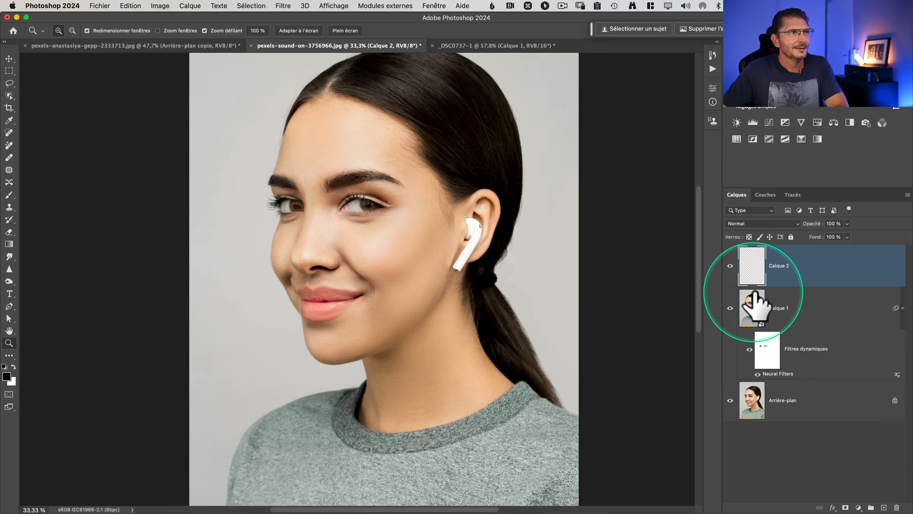
# - Fill the empty Calque 2 using Apply Image with the Fusionné source layer, RVB channel, Produit operation and 100% opacity
pyautogui.click(160, 5)
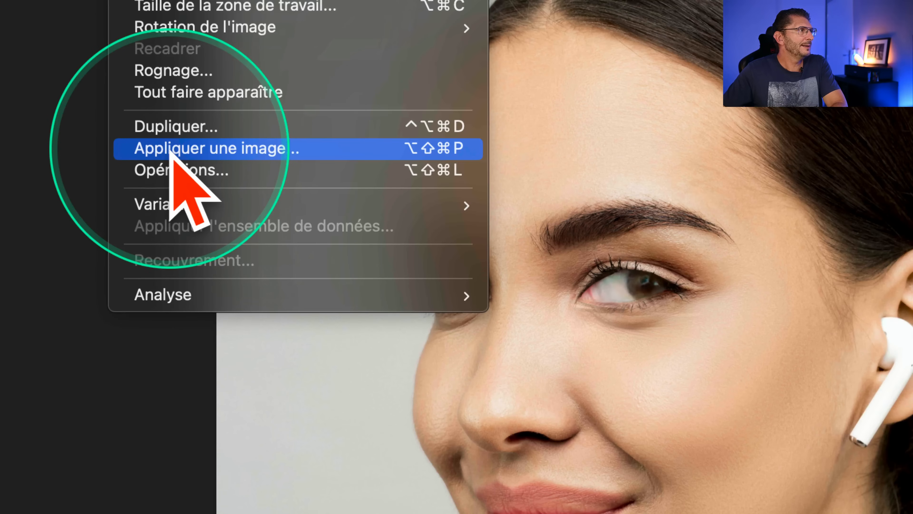
pyautogui.click(172, 153)
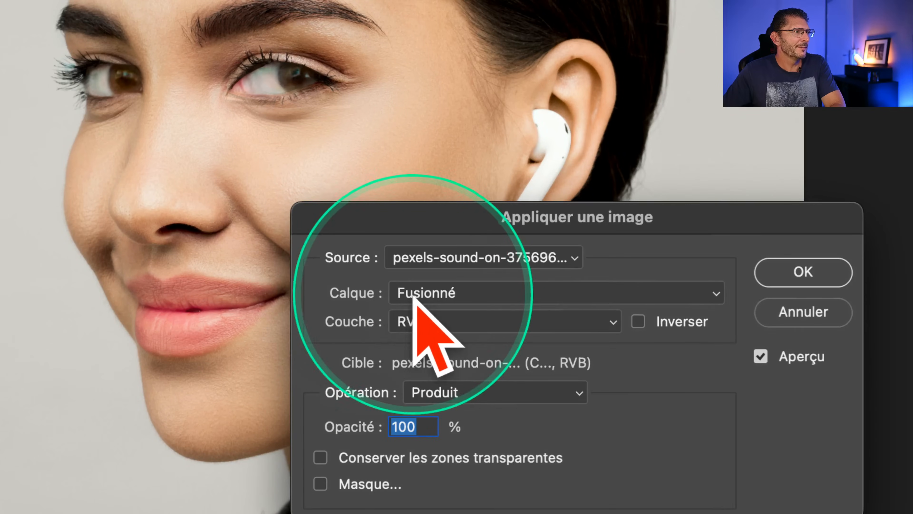
pyautogui.click(486, 302)
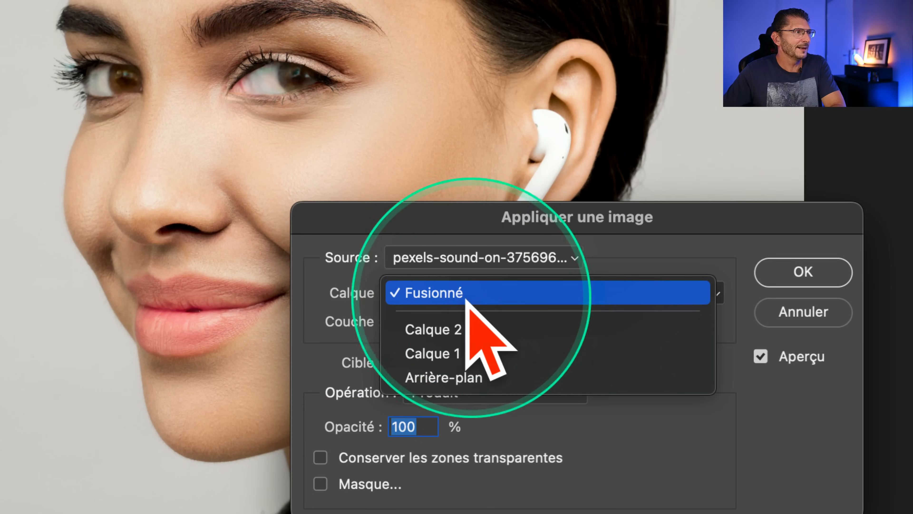
pyautogui.click(451, 299)
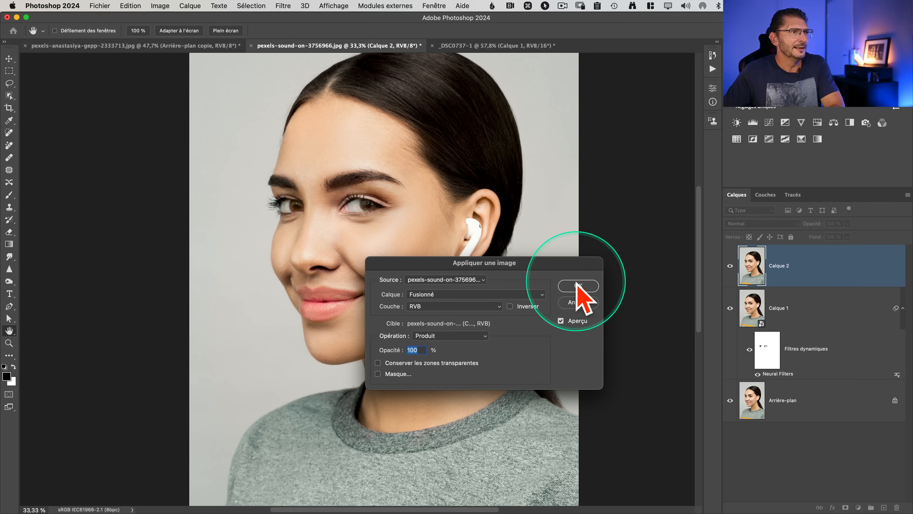
pyautogui.click(803, 272)
pyautogui.press('z')
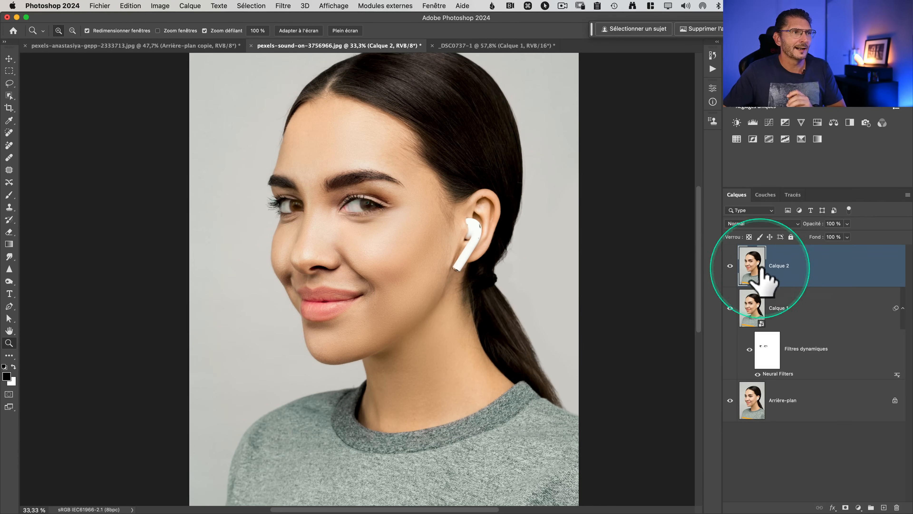
# - Convert Calque 2 into a smart object
pyautogui.click(741, 264)
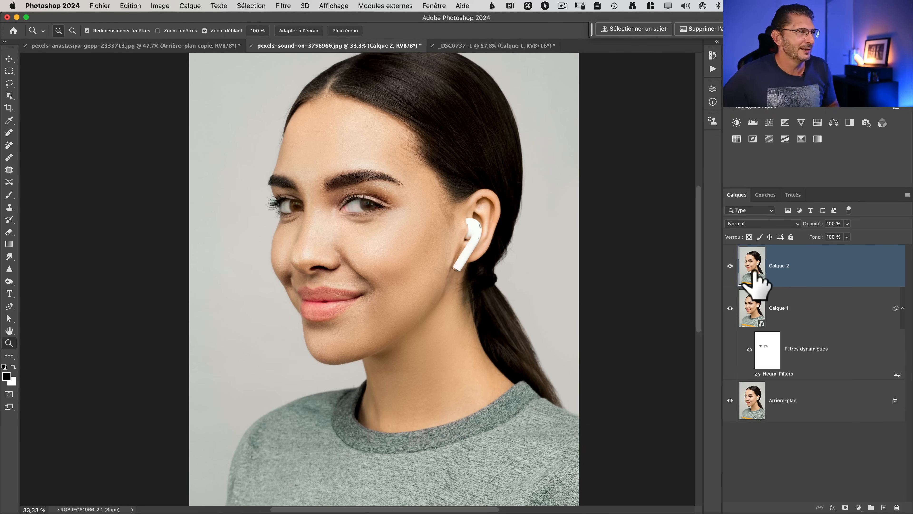
pyautogui.click(783, 266)
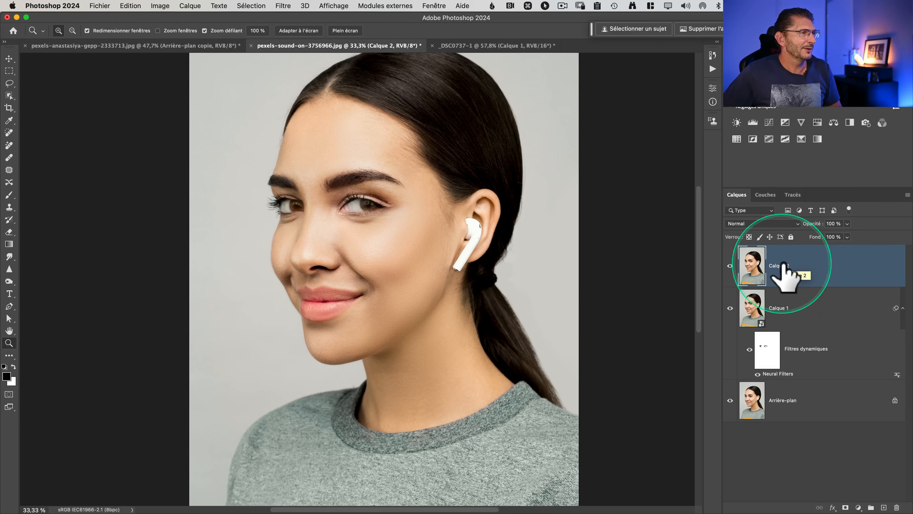
pyautogui.click(807, 265)
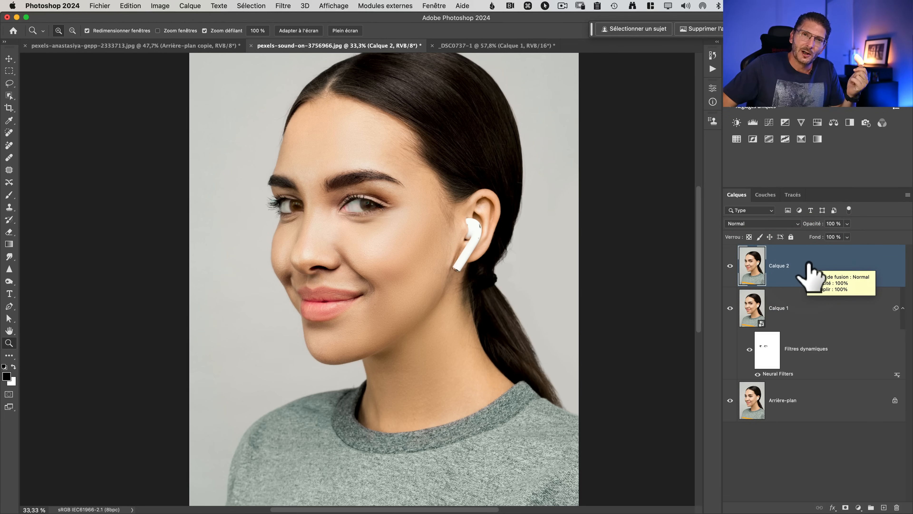
pyautogui.rightClick(803, 262)
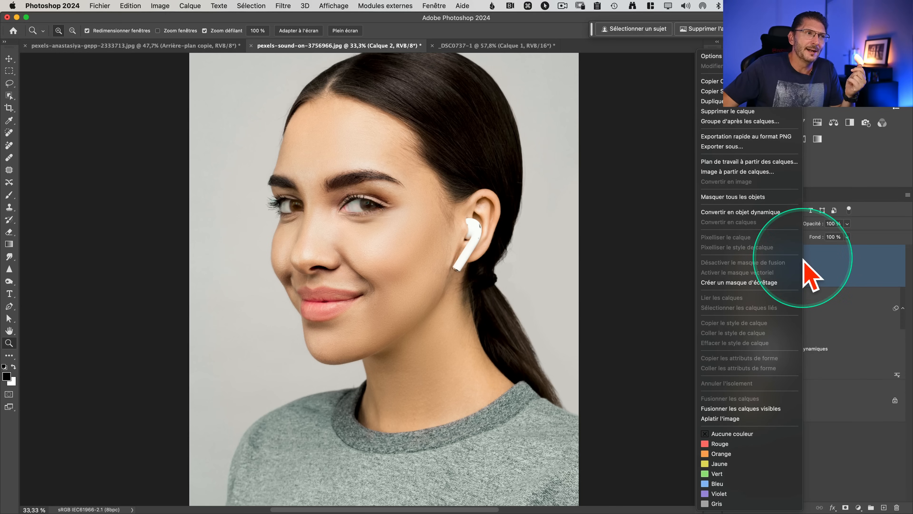
pyautogui.click(713, 212)
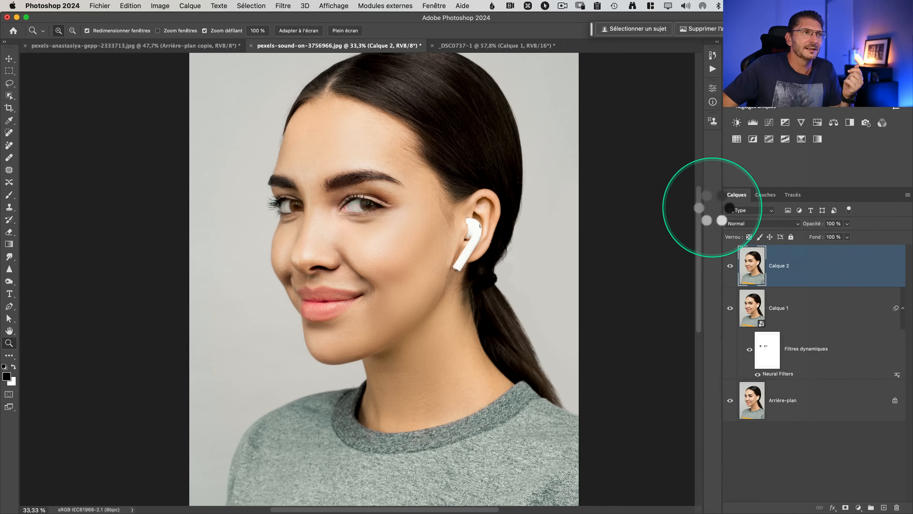
pyautogui.click(790, 265)
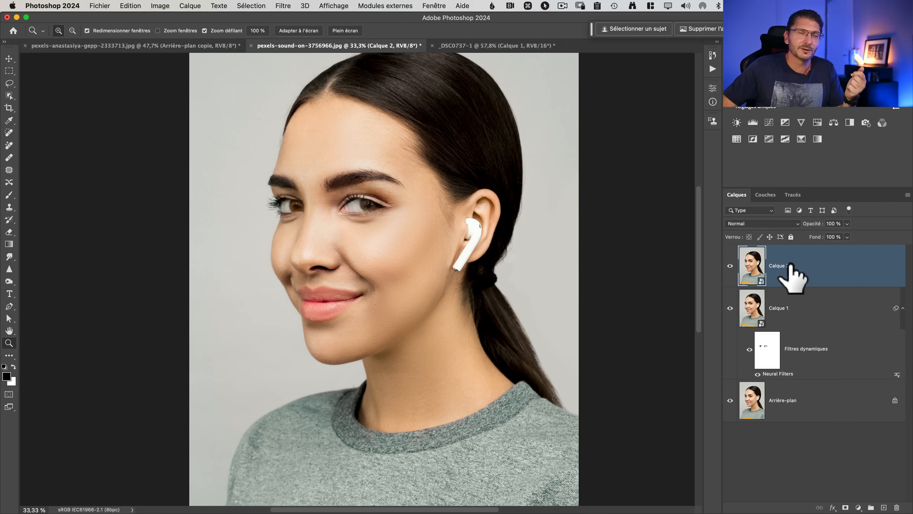
# - Open Calque 2 in the Topaz Sharpen AI filter and centre the four-way model comparison on the nearer eye
pyautogui.click(284, 6)
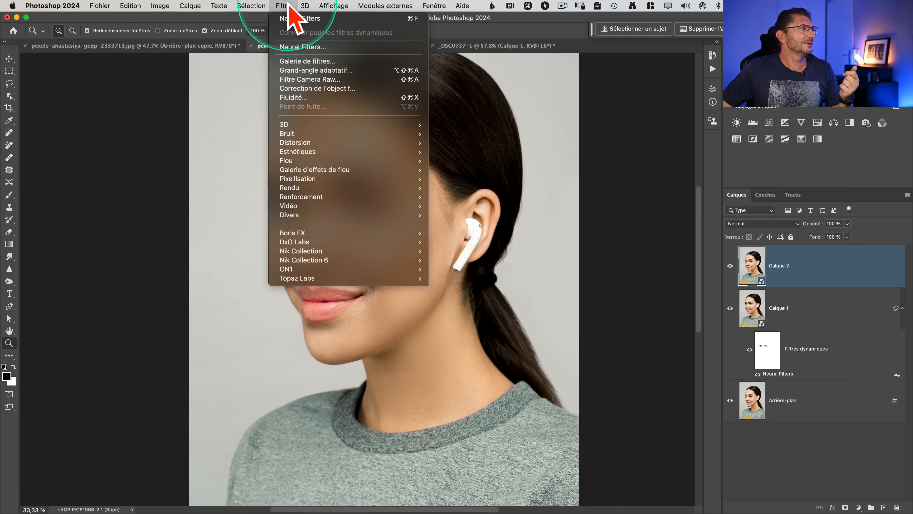
pyautogui.moveTo(359, 280)
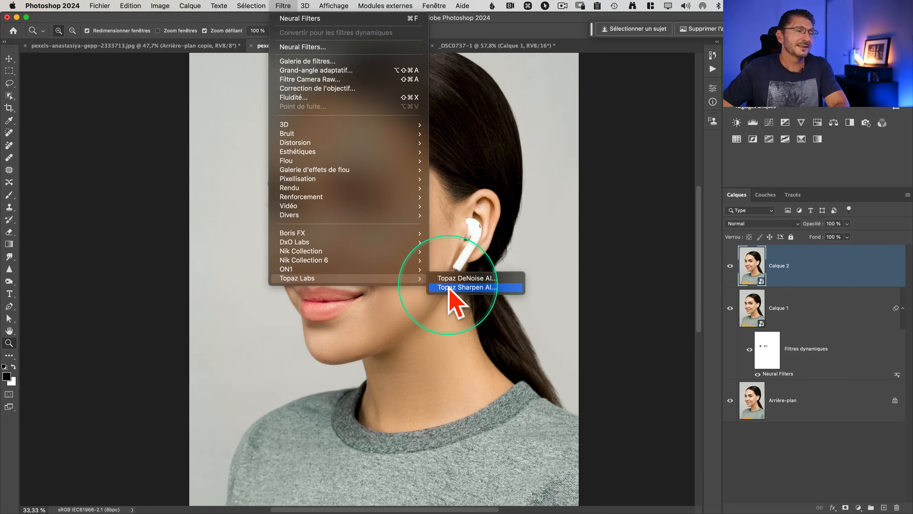
pyautogui.click(450, 288)
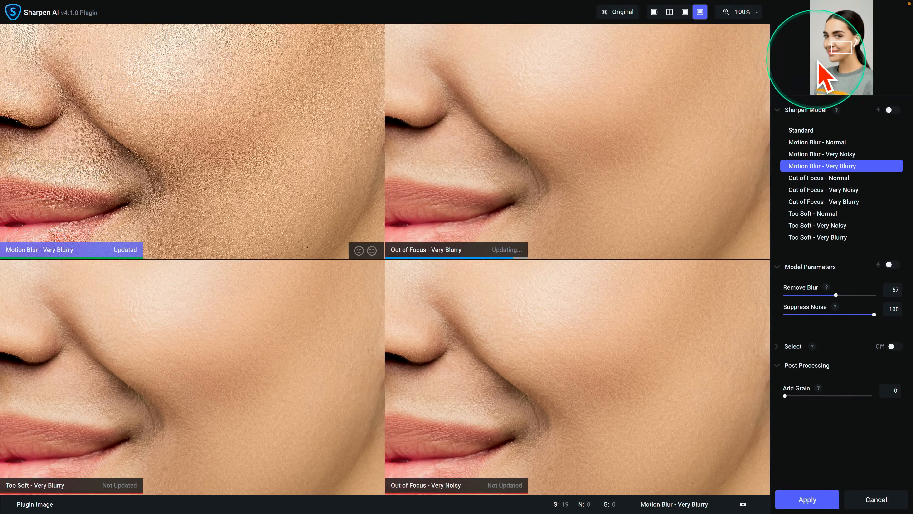
pyautogui.moveTo(816, 60); pyautogui.dragTo(836, 36)
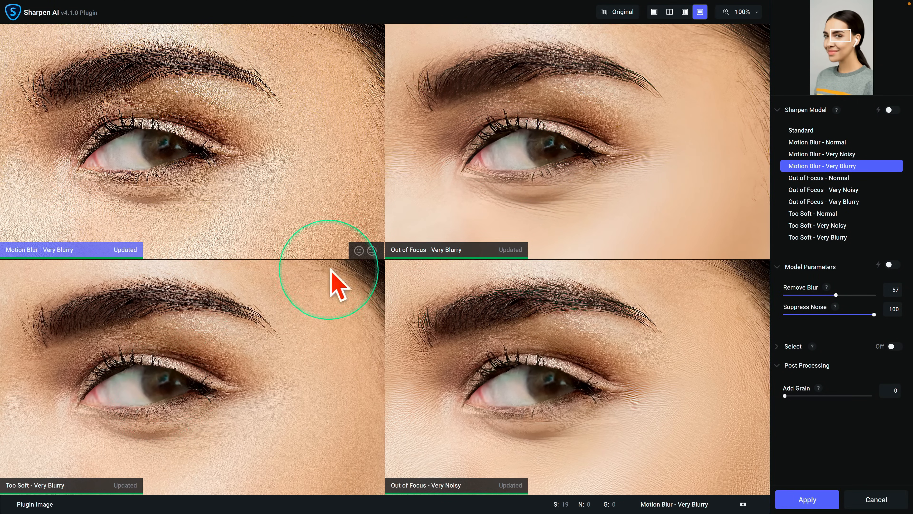
# - Choose the Out of Focus - Very Blurry model and apply the sharpening to Calque 2
pyautogui.click(547, 157)
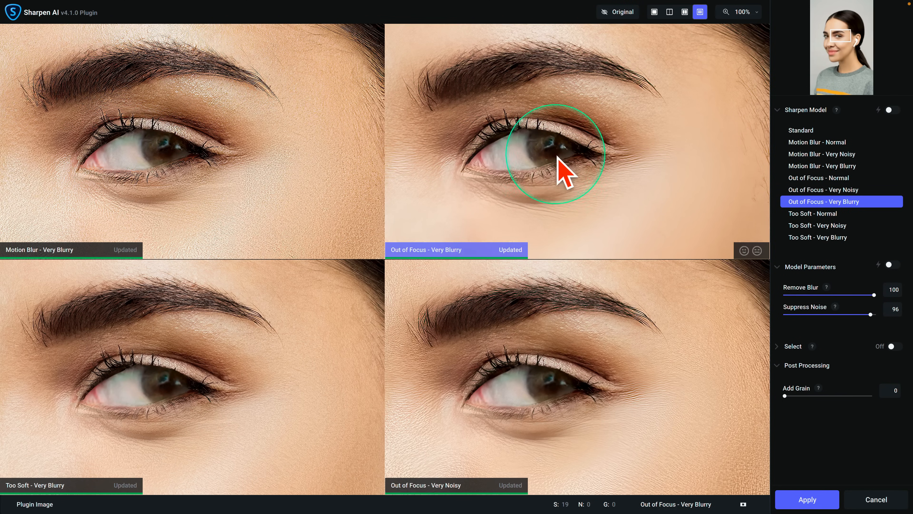
pyautogui.click(585, 153)
pyautogui.click(643, 170)
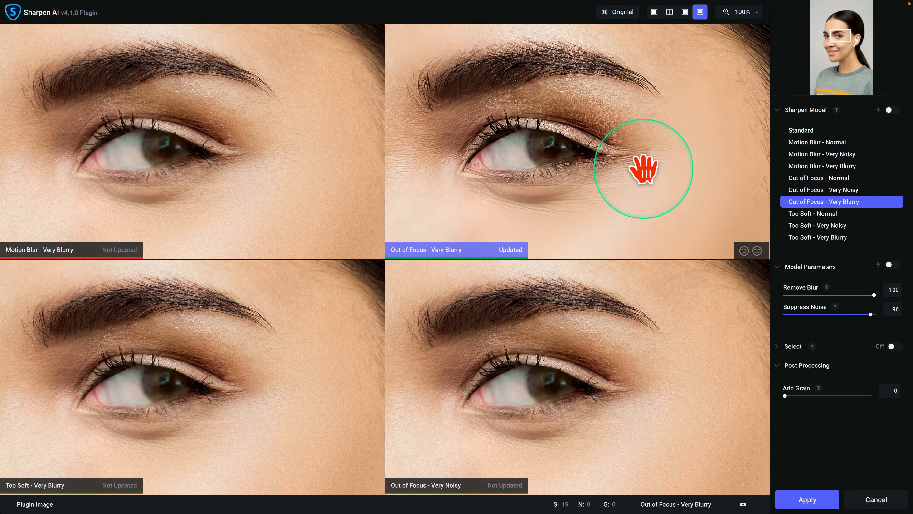
pyautogui.click(644, 169)
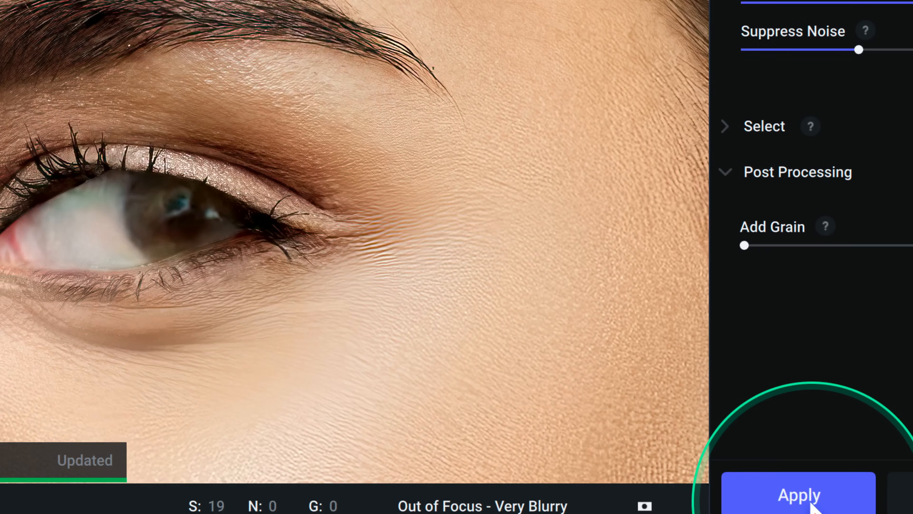
pyautogui.click(813, 502)
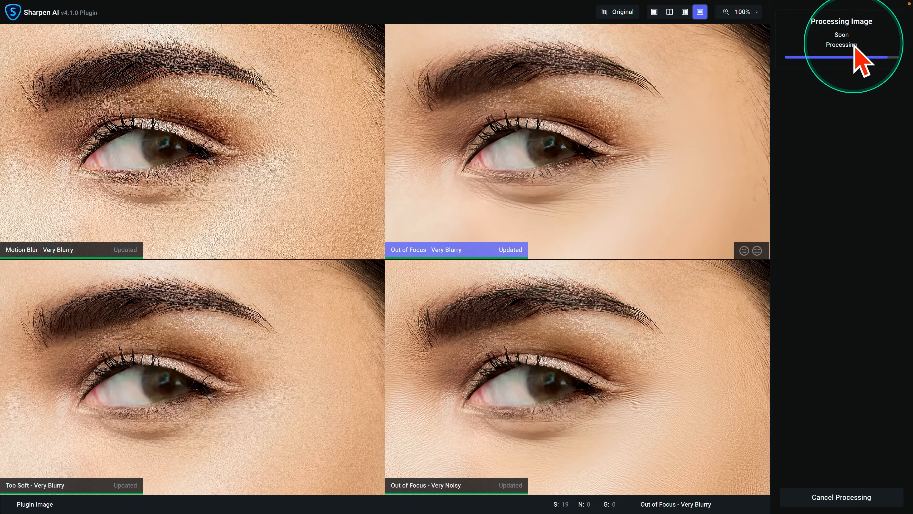
pyautogui.click(795, 342)
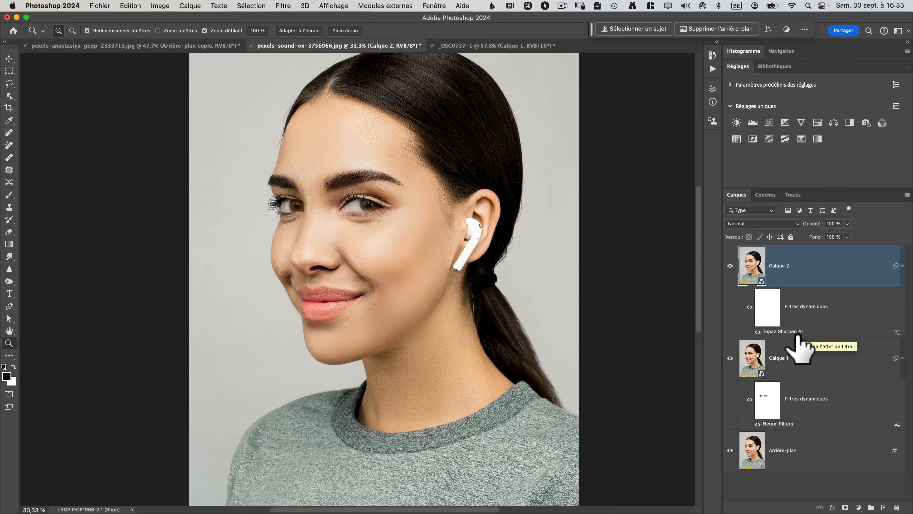
# - Fill the Topaz Sharpen AI smart filter mask of Calque 2 with black (Noir) in Normal mode at 100% opacity
pyautogui.click(771, 310)
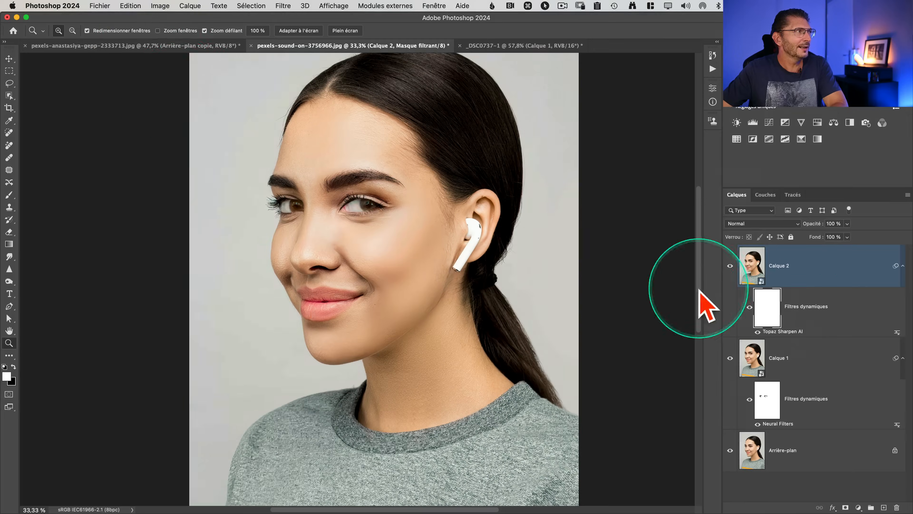
pyautogui.click(130, 6)
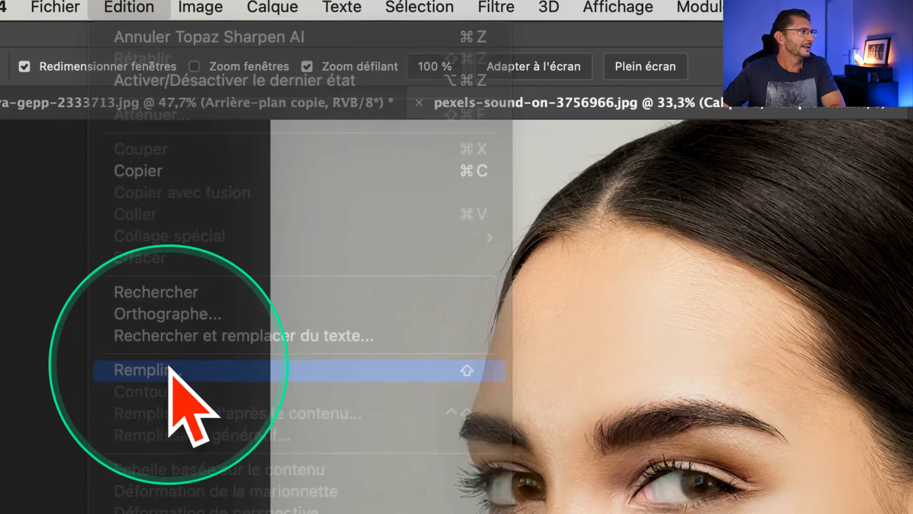
pyautogui.click(170, 369)
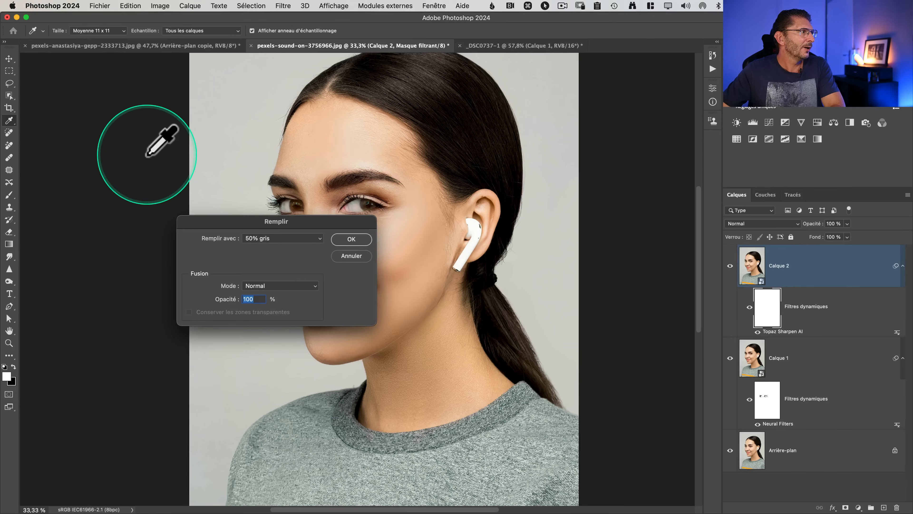
pyautogui.click(261, 238)
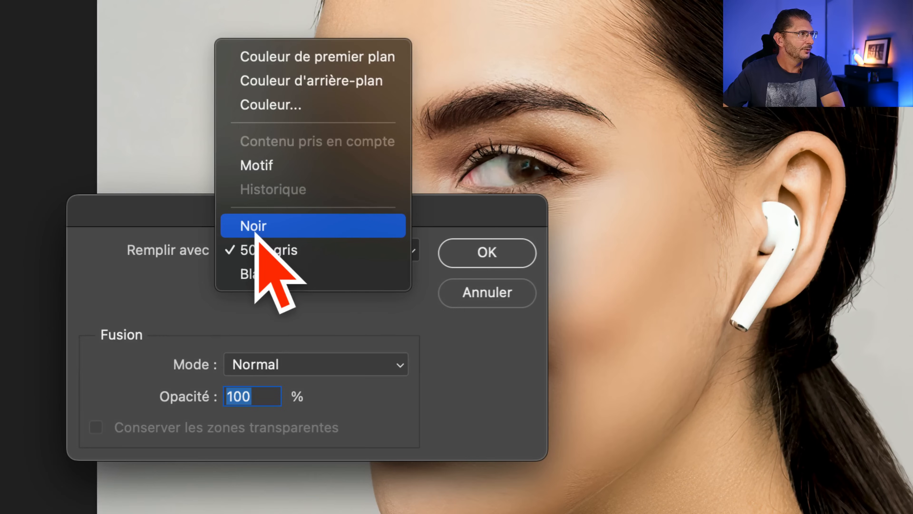
pyautogui.click(256, 231)
pyautogui.click(461, 247)
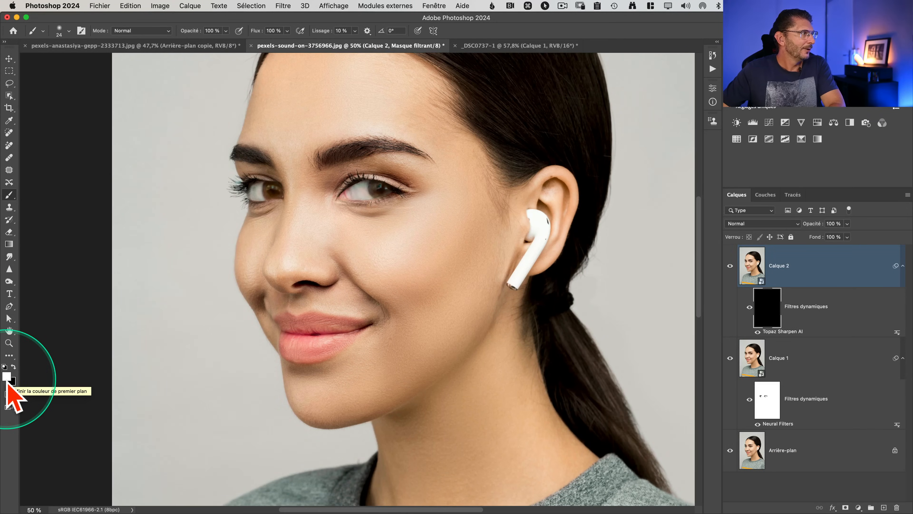
# - Set the foreground colour to white (ffffff) and ready the Brush tool close up on the nearer eye
pyautogui.click(6, 377)
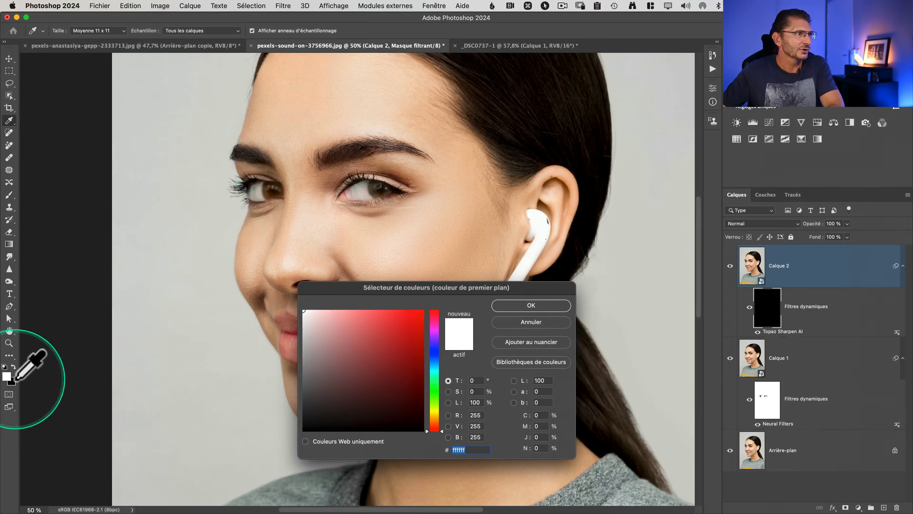
pyautogui.click(526, 305)
pyautogui.press('b')
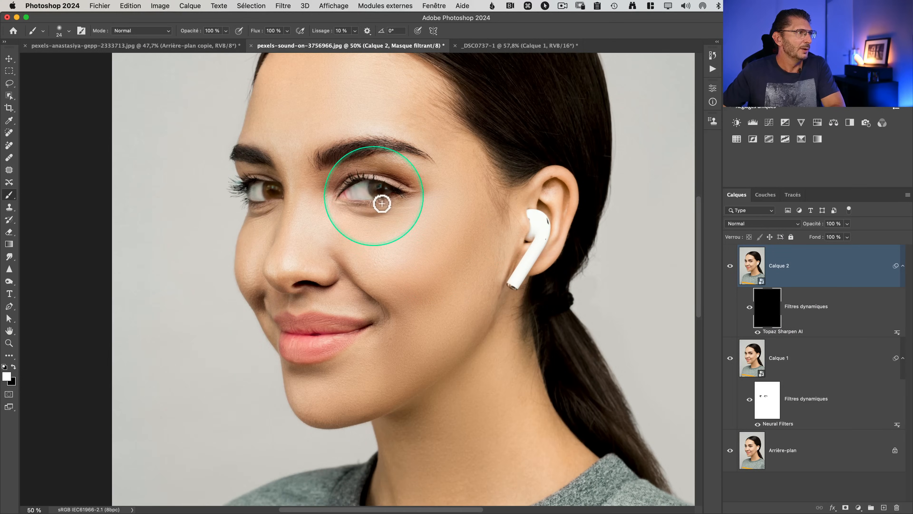
pyautogui.press('z')
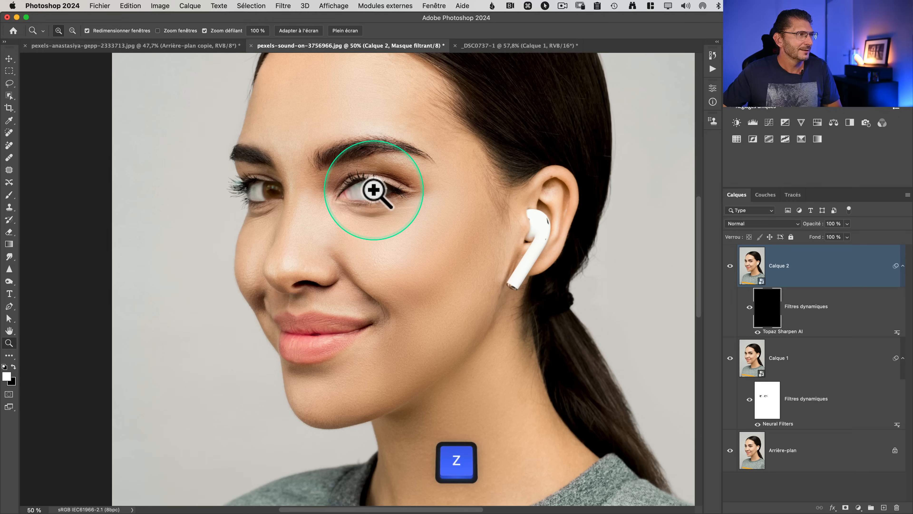
pyautogui.moveTo(374, 191); pyautogui.dragTo(408, 189)
pyautogui.press('b')
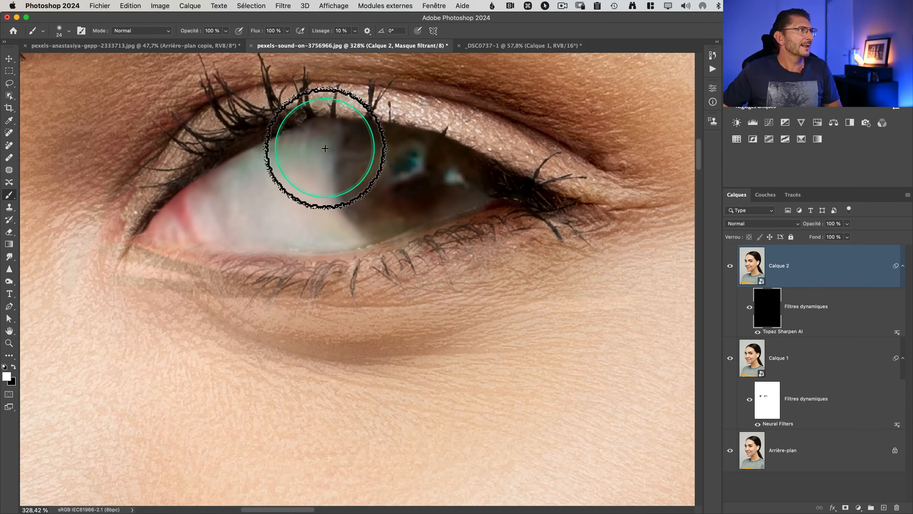
# - Set the brush to 24 px and 58% hardness, and paint white over the nearer eye on the Calque 2 filter mask
pyautogui.rightClick(407, 204)
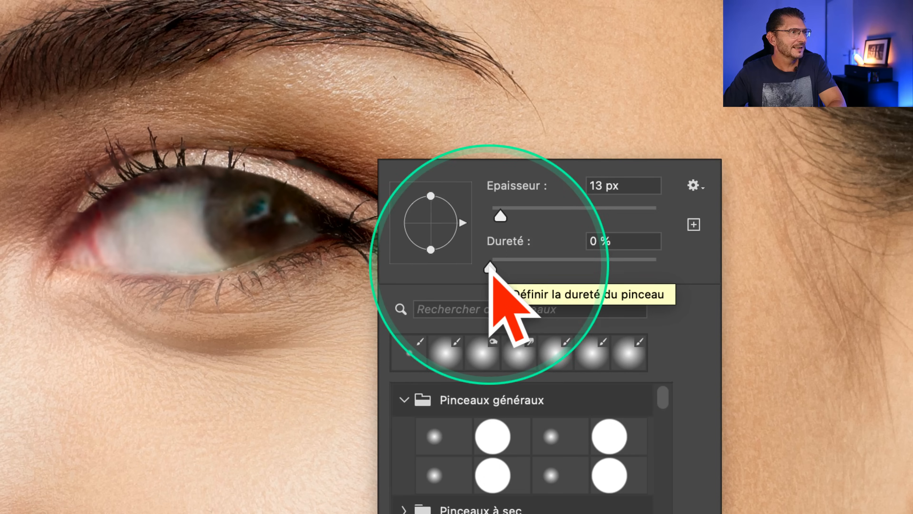
pyautogui.moveTo(434, 268); pyautogui.dragTo(436, 268)
pyautogui.moveTo(496, 269); pyautogui.dragTo(465, 318)
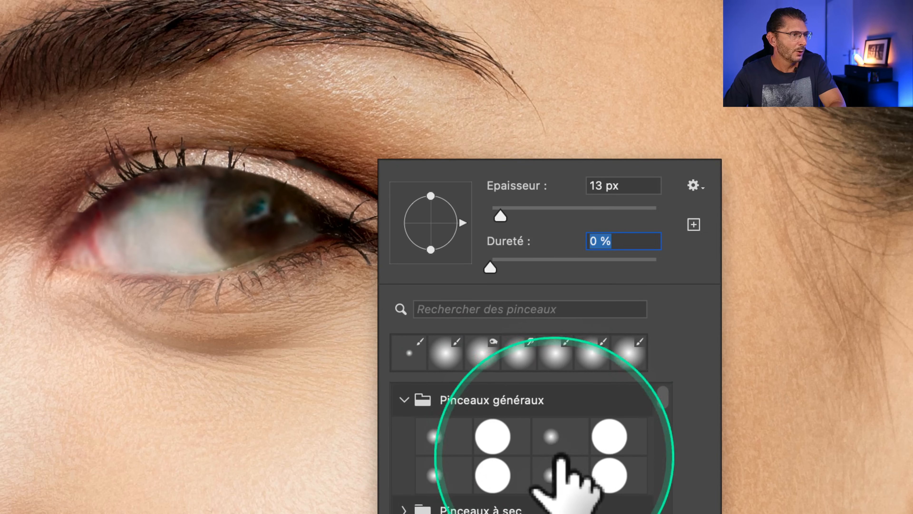
pyautogui.click(559, 444)
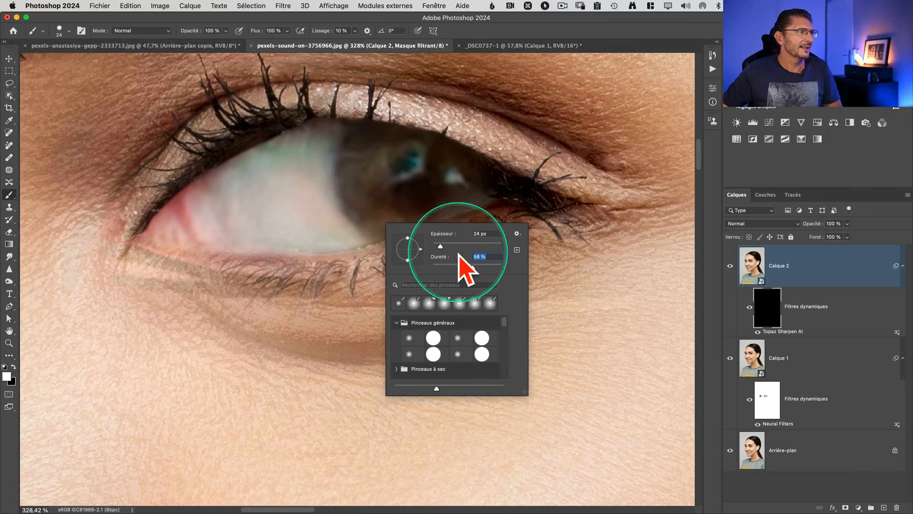
pyautogui.press('Return')
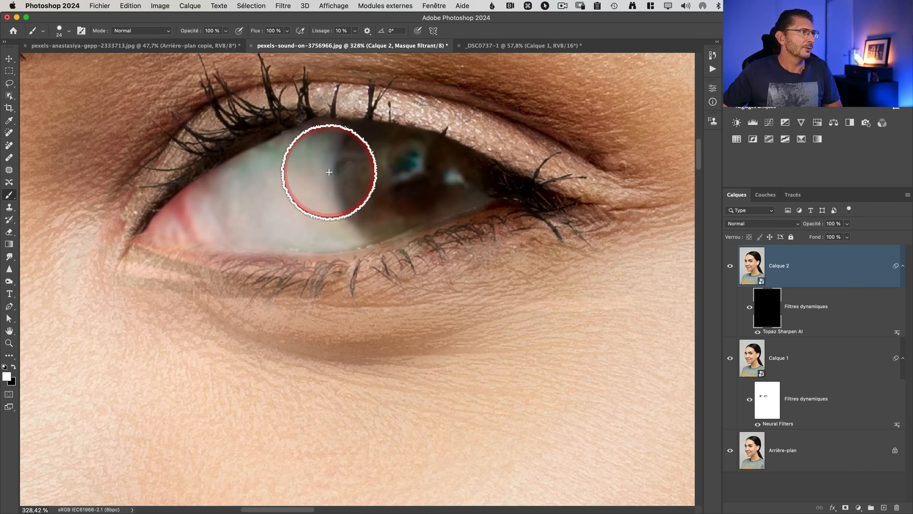
pyautogui.moveTo(342, 155)
pyautogui.mouseDown()
pyautogui.moveTo(411, 157)
pyautogui.moveTo(372, 176)
pyautogui.moveTo(420, 178)
pyautogui.moveTo(358, 193)
pyautogui.moveTo(378, 202)
pyautogui.moveTo(379, 224)
pyautogui.moveTo(429, 219)
pyautogui.moveTo(411, 220)
pyautogui.moveTo(486, 186)
pyautogui.moveTo(357, 139)
pyautogui.moveTo(393, 140)
pyautogui.moveTo(327, 147)
pyautogui.moveTo(315, 161)
pyautogui.moveTo(352, 164)
pyautogui.moveTo(294, 189)
pyautogui.moveTo(334, 194)
pyautogui.moveTo(317, 201)
pyautogui.moveTo(320, 211)
pyautogui.moveTo(352, 216)
pyautogui.moveTo(355, 232)
pyautogui.moveTo(189, 227)
pyautogui.moveTo(181, 221)
pyautogui.moveTo(196, 205)
pyautogui.moveTo(162, 229)
pyautogui.moveTo(180, 202)
pyautogui.moveTo(230, 172)
pyautogui.moveTo(206, 179)
pyautogui.moveTo(334, 135)
pyautogui.moveTo(205, 221)
pyautogui.moveTo(326, 183)
pyautogui.moveTo(239, 202)
pyautogui.moveTo(298, 237)
pyautogui.moveTo(232, 236)
pyautogui.moveTo(207, 247)
pyautogui.moveTo(406, 235)
pyautogui.moveTo(475, 209)
pyautogui.moveTo(494, 184)
pyautogui.moveTo(383, 144)
pyautogui.moveTo(323, 141)
pyautogui.mouseUp()
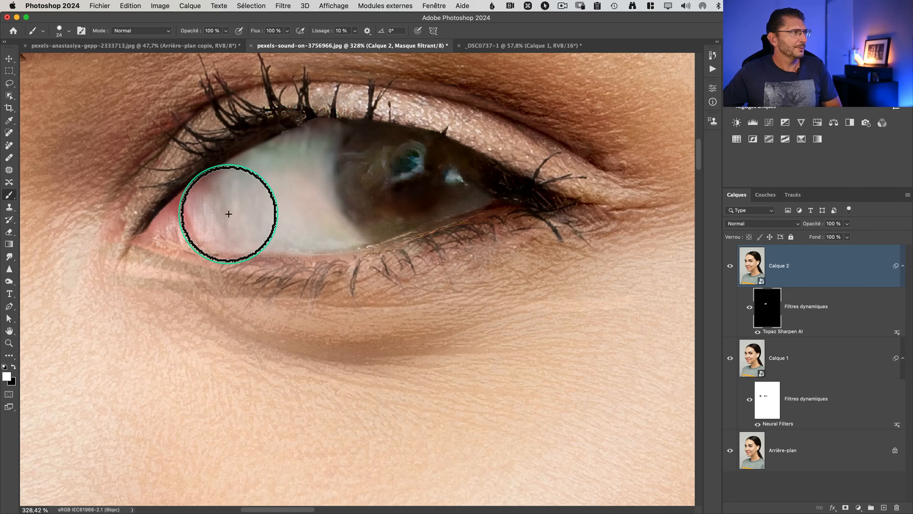
# - Paint the sharpening onto the farther eye's iris through the filter mask, and mask it out with black at the inner corner
pyautogui.press('space')
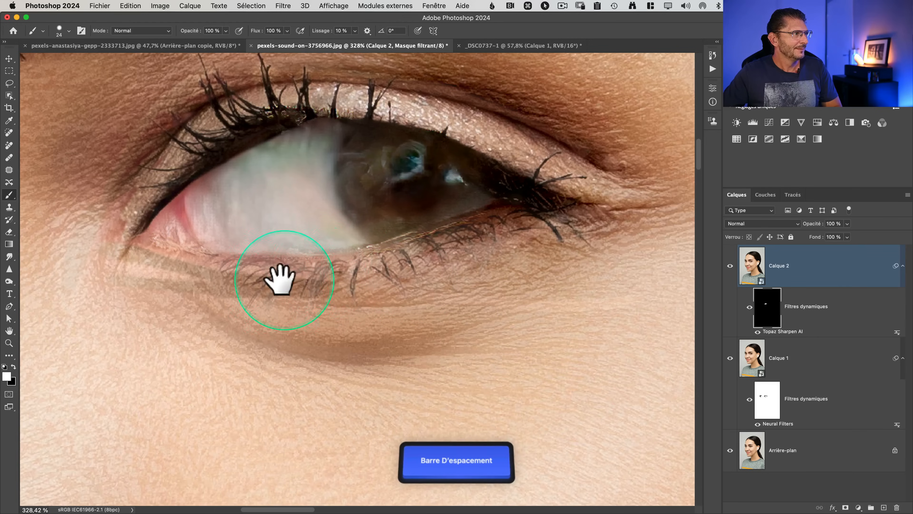
pyautogui.moveTo(184, 261)
pyautogui.mouseDown()
pyautogui.moveTo(547, 249)
pyautogui.moveTo(341, 298)
pyautogui.moveTo(343, 228)
pyautogui.moveTo(317, 214)
pyautogui.moveTo(340, 230)
pyautogui.moveTo(308, 222)
pyautogui.moveTo(347, 268)
pyautogui.moveTo(393, 286)
pyautogui.moveTo(408, 281)
pyautogui.moveTo(397, 210)
pyautogui.moveTo(320, 200)
pyautogui.moveTo(392, 206)
pyautogui.moveTo(412, 232)
pyautogui.moveTo(428, 292)
pyautogui.moveTo(400, 299)
pyautogui.moveTo(441, 298)
pyautogui.mouseUp()
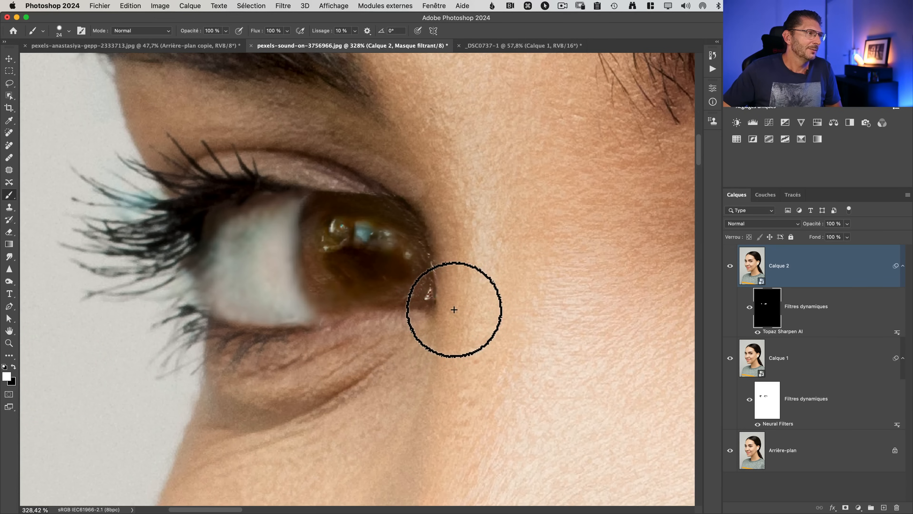
pyautogui.press('x')
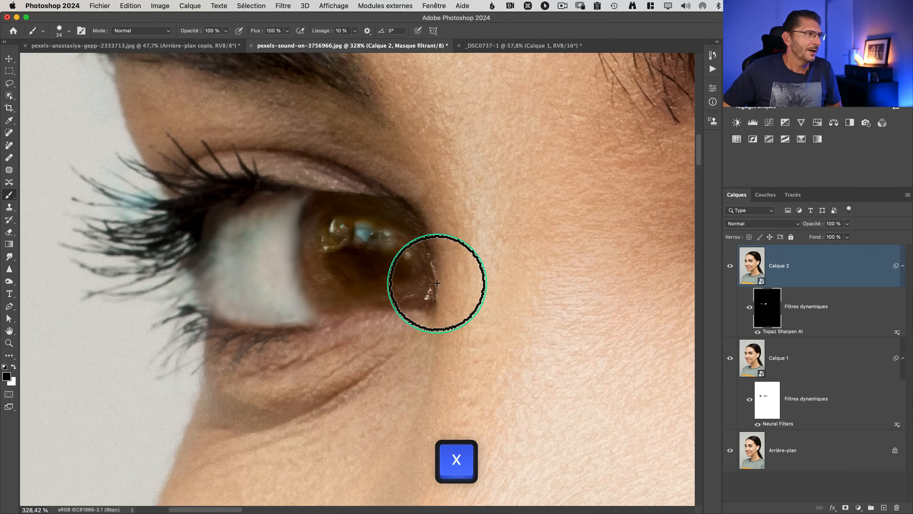
pyautogui.press('x')
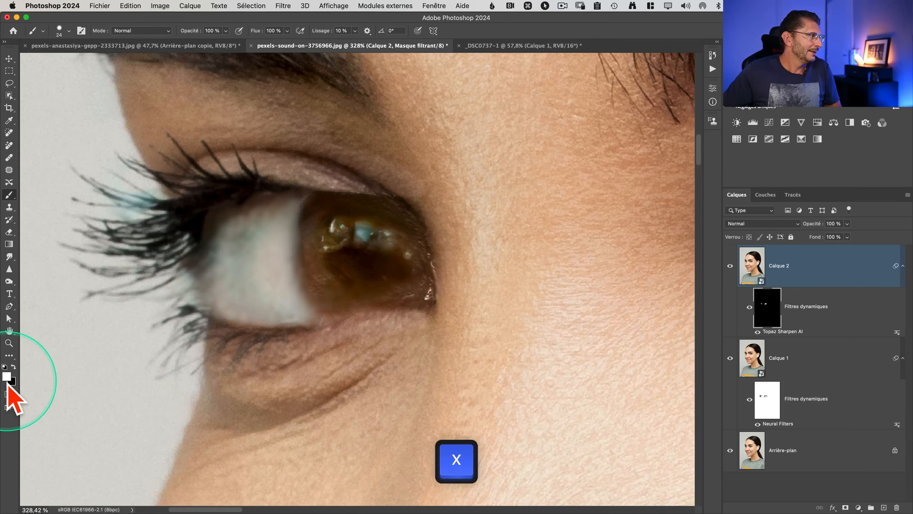
pyautogui.moveTo(435, 286)
pyautogui.mouseDown()
pyautogui.moveTo(416, 310)
pyautogui.moveTo(429, 297)
pyautogui.mouseUp()
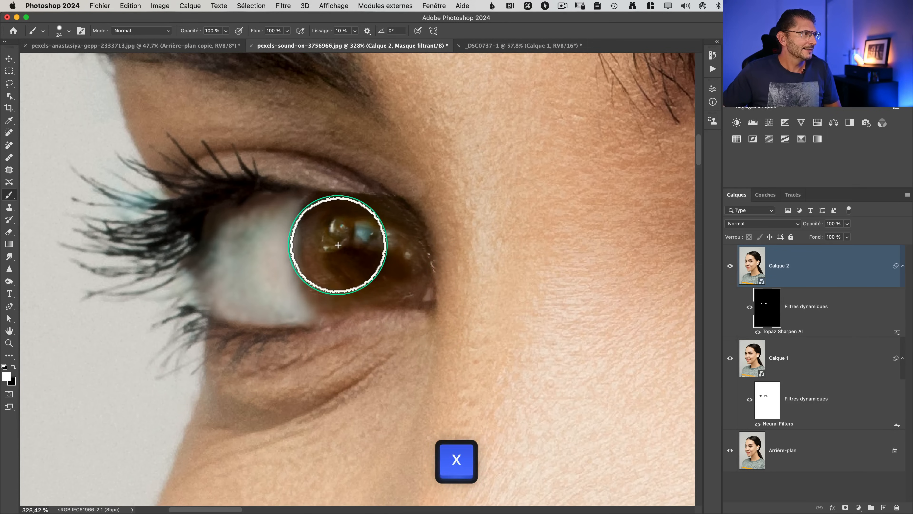
# - On the filter mask, paint white over the white of the farther eye and black along its upper eyelid
pyautogui.moveTo(293, 230)
pyautogui.mouseDown()
pyautogui.moveTo(293, 252)
pyautogui.moveTo(294, 219)
pyautogui.moveTo(294, 262)
pyautogui.moveTo(314, 295)
pyautogui.moveTo(296, 233)
pyautogui.moveTo(305, 215)
pyautogui.moveTo(298, 259)
pyautogui.moveTo(309, 291)
pyautogui.moveTo(357, 297)
pyautogui.moveTo(326, 297)
pyautogui.moveTo(340, 296)
pyautogui.moveTo(308, 317)
pyautogui.moveTo(361, 293)
pyautogui.moveTo(397, 291)
pyautogui.moveTo(328, 312)
pyautogui.moveTo(421, 289)
pyautogui.moveTo(413, 244)
pyautogui.moveTo(393, 223)
pyautogui.moveTo(283, 203)
pyautogui.moveTo(330, 205)
pyautogui.moveTo(281, 245)
pyautogui.moveTo(294, 249)
pyautogui.moveTo(291, 263)
pyautogui.moveTo(228, 270)
pyautogui.moveTo(223, 291)
pyautogui.moveTo(213, 256)
pyautogui.moveTo(212, 307)
pyautogui.moveTo(304, 317)
pyautogui.moveTo(241, 314)
pyautogui.moveTo(317, 284)
pyautogui.moveTo(221, 284)
pyautogui.moveTo(305, 212)
pyautogui.moveTo(399, 234)
pyautogui.moveTo(388, 209)
pyautogui.moveTo(356, 199)
pyautogui.mouseUp()
pyautogui.press('x')
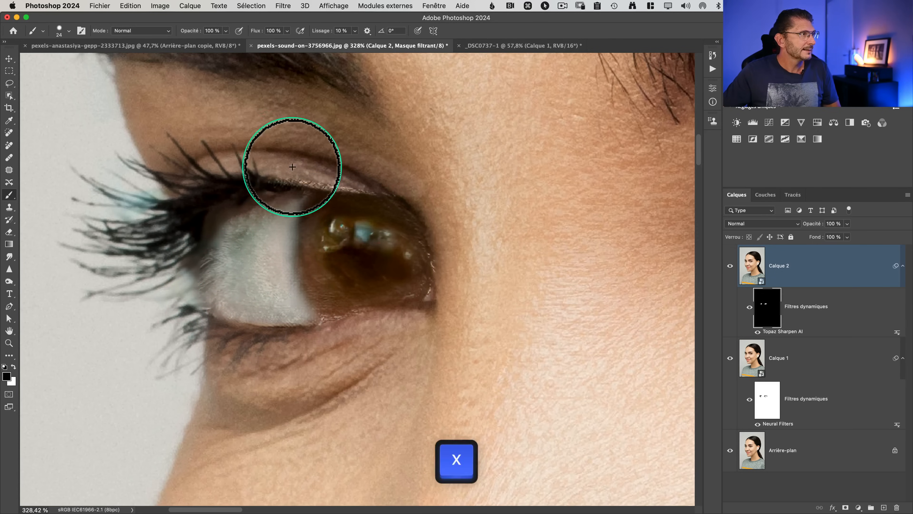
pyautogui.moveTo(289, 174)
pyautogui.mouseDown()
pyautogui.moveTo(324, 175)
pyautogui.moveTo(300, 173)
pyautogui.mouseUp()
pyautogui.press('x')
pyautogui.moveTo(293, 278); pyautogui.dragTo(277, 288)
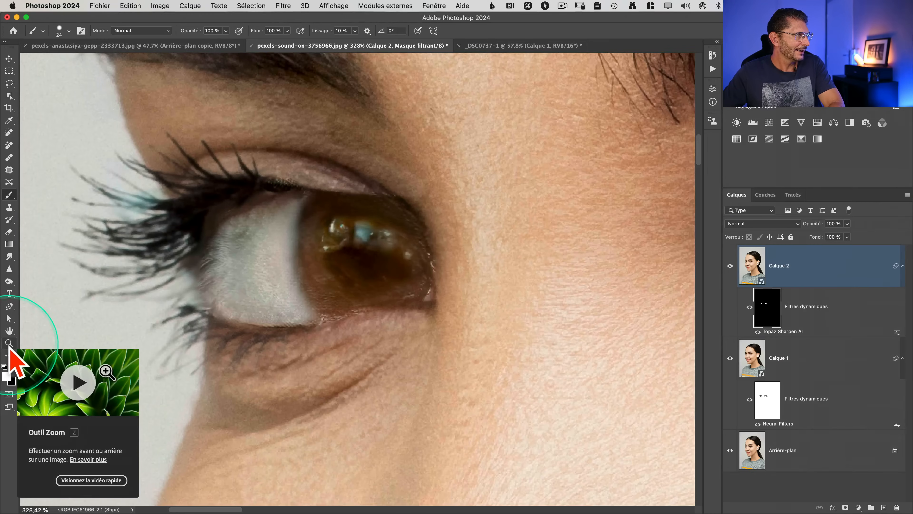
# - Compare the eyes with and without Calque 2 at 100%, and view the full portrait with only the Arrière-plan layer shown
pyautogui.doubleClick(10, 342)
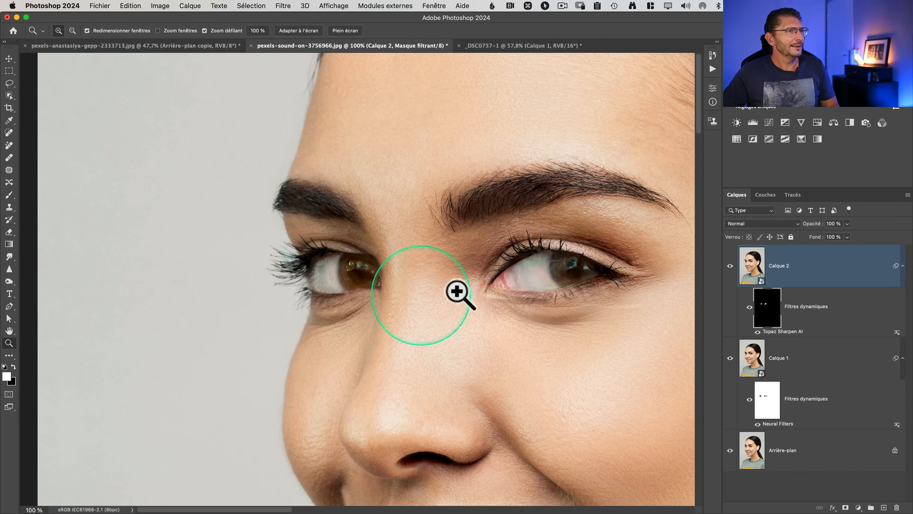
pyautogui.click(733, 266)
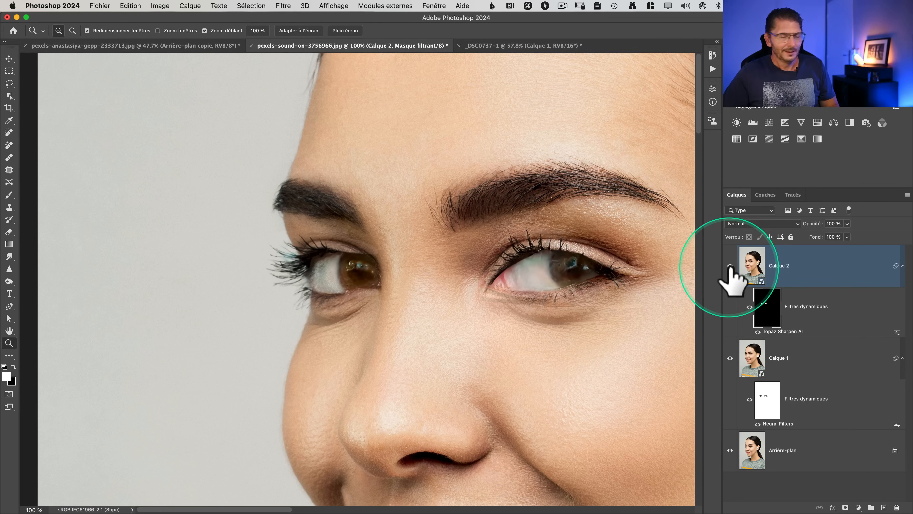
pyautogui.press('super+minus')
pyautogui.press('super+minus')
pyautogui.press('super+minus')
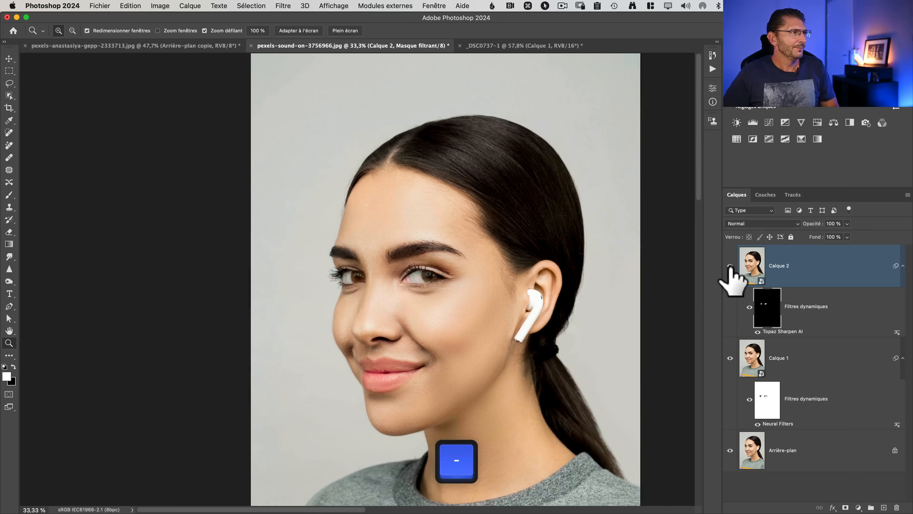
pyautogui.press('super+minus')
pyautogui.press('space')
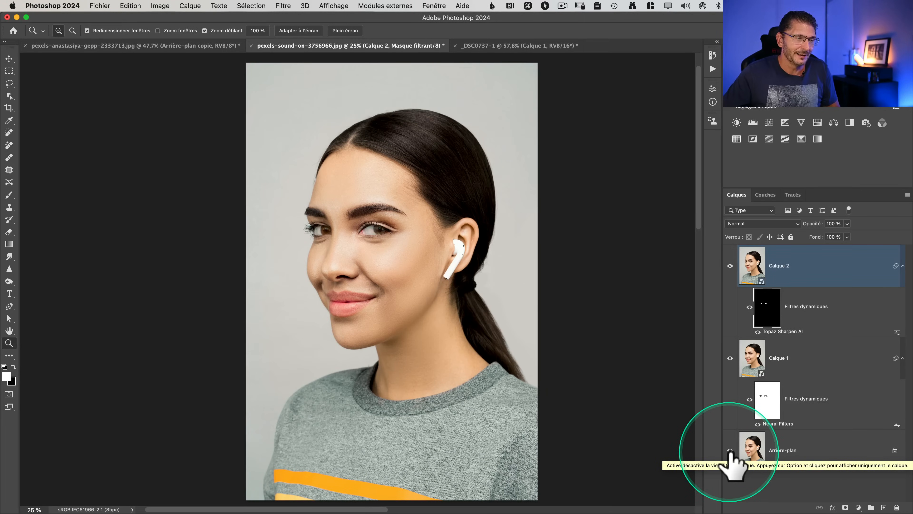
pyautogui.keyDown('alt'); pyautogui.click(730, 450); pyautogui.keyUp('alt')
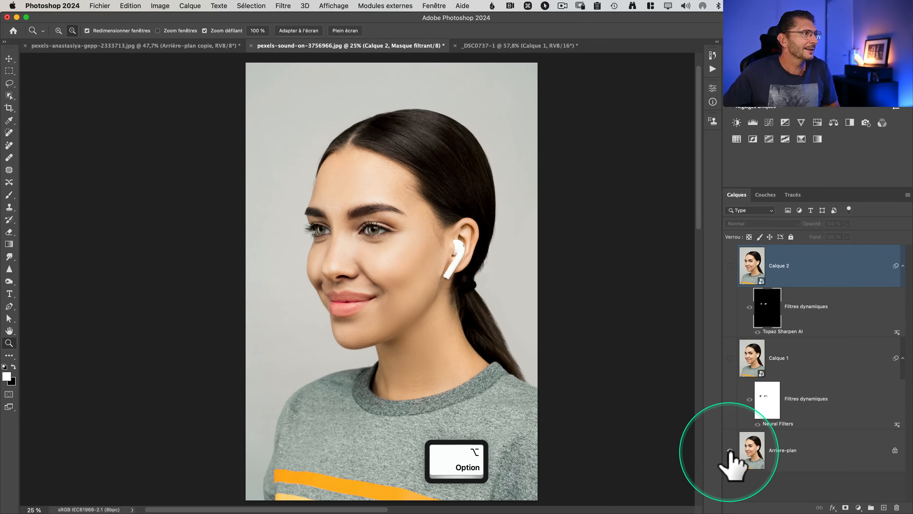
# - Compare the full portrait before and after retouching by alternating between the Arrière-plan layer alone and all layers, ending with every layer shown
pyautogui.keyDown('alt'); pyautogui.click(730, 450); pyautogui.keyUp('alt')
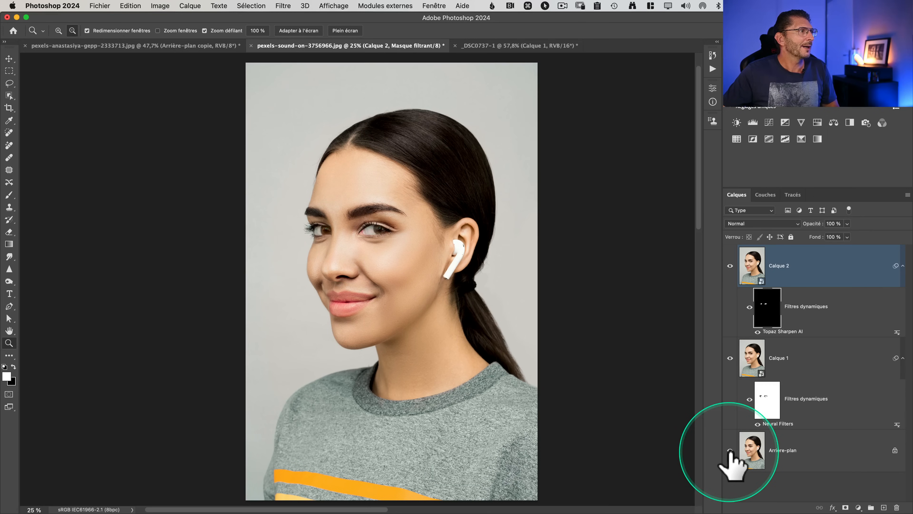
pyautogui.keyDown('alt'); pyautogui.click(730, 450); pyautogui.keyUp('alt')
pyautogui.keyDown('alt'); pyautogui.click(730, 450); pyautogui.keyUp('alt')
pyautogui.keyDown('alt'); pyautogui.click(730, 450); pyautogui.keyUp('alt')
pyautogui.keyDown('alt'); pyautogui.click(730, 450); pyautogui.keyUp('alt')
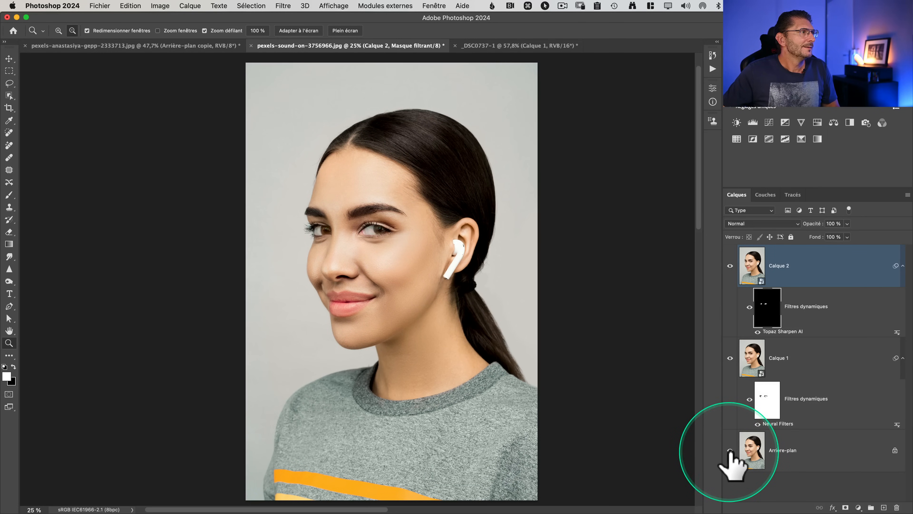
pyautogui.keyDown('alt'); pyautogui.click(730, 450); pyautogui.keyUp('alt')
pyautogui.keyDown('alt'); pyautogui.click(730, 450); pyautogui.keyUp('alt')
pyautogui.keyDown('alt'); pyautogui.click(730, 450); pyautogui.keyUp('alt')
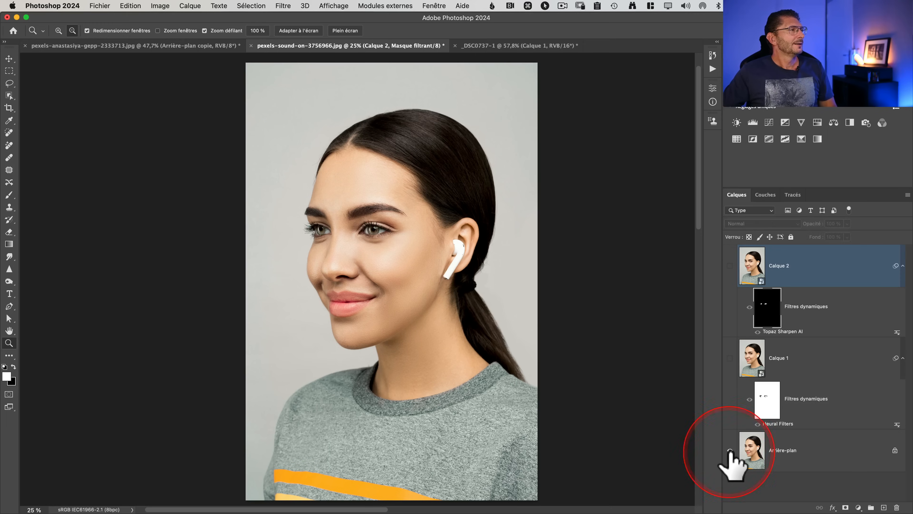
pyautogui.keyDown('alt'); pyautogui.click(730, 450); pyautogui.keyUp('alt')
pyautogui.keyDown('alt'); pyautogui.click(730, 450); pyautogui.keyUp('alt')
pyautogui.keyDown('alt'); pyautogui.click(730, 450); pyautogui.keyUp('alt')
pyautogui.keyDown('alt'); pyautogui.click(730, 450); pyautogui.keyUp('alt')
pyautogui.keyDown('alt'); pyautogui.click(729, 450); pyautogui.keyUp('alt')
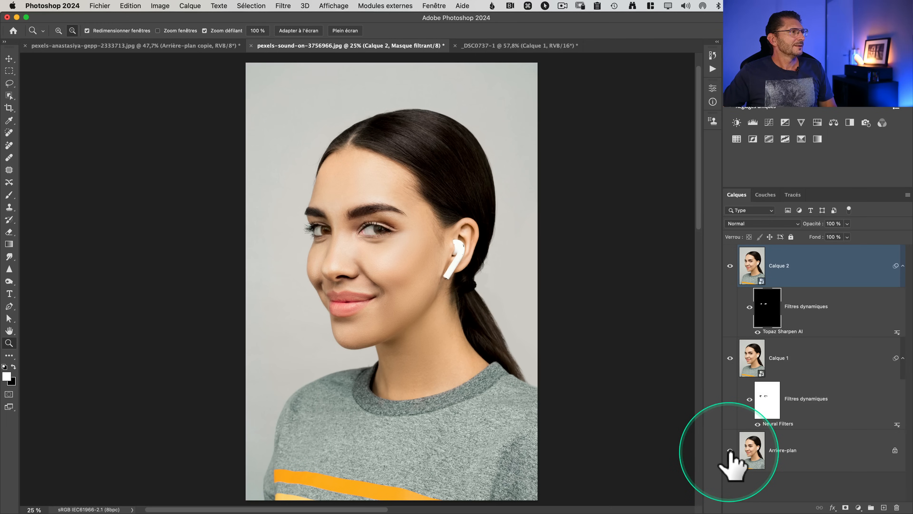
pyautogui.keyDown('alt'); pyautogui.click(730, 450); pyautogui.keyUp('alt')
pyautogui.keyDown('alt'); pyautogui.click(730, 450); pyautogui.keyUp('alt')
pyautogui.keyDown('alt'); pyautogui.click(730, 450); pyautogui.keyUp('alt')
pyautogui.keyDown('alt'); pyautogui.click(730, 450); pyautogui.keyUp('alt')
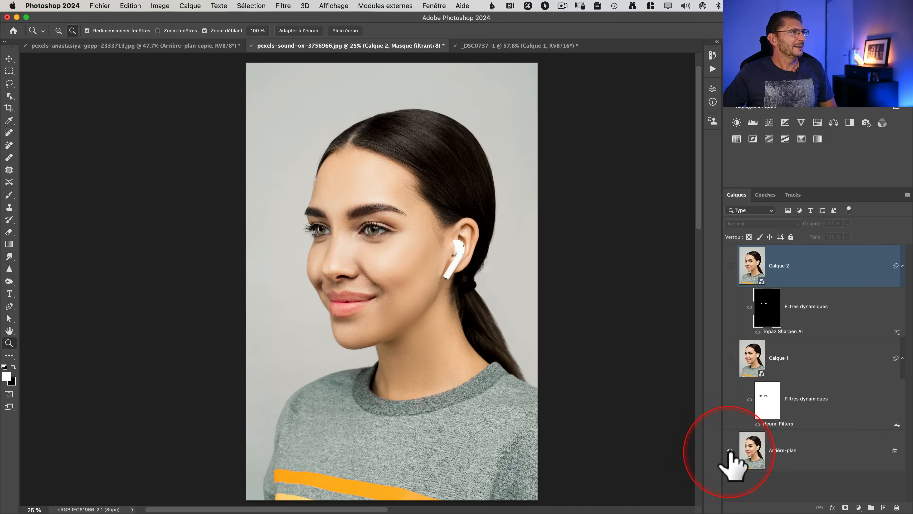
pyautogui.keyDown('alt'); pyautogui.click(730, 450); pyautogui.keyUp('alt')
pyautogui.keyDown('alt'); pyautogui.click(730, 450); pyautogui.keyUp('alt')
pyautogui.keyDown('alt'); pyautogui.click(730, 450); pyautogui.keyUp('alt')
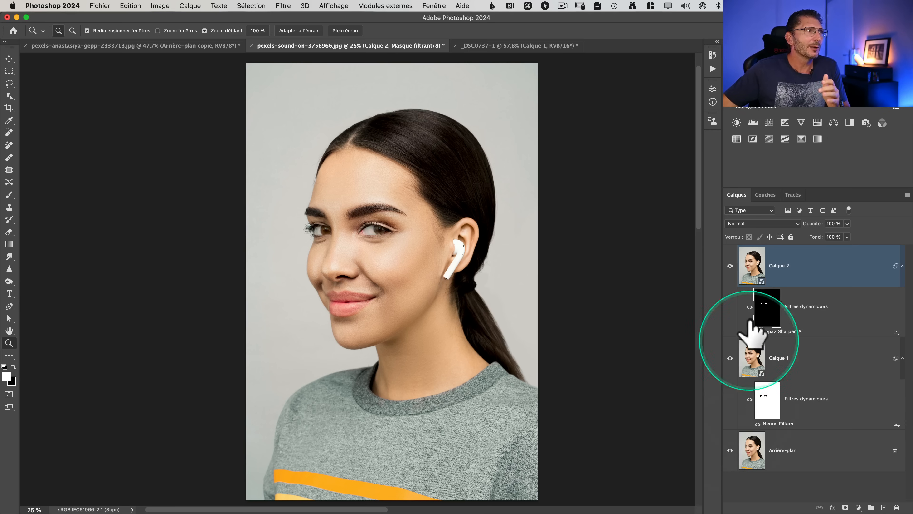
# - Examine the wedding group's faces close up in _DSC0737-1, and bring up the pexels-anastasiya-gepp-2333713.jpg family photo
pyautogui.click(507, 47)
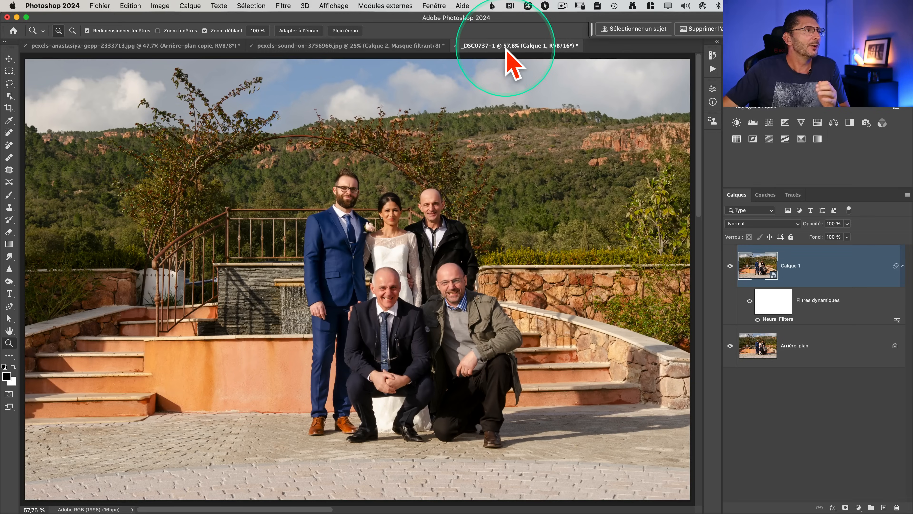
pyautogui.click(752, 266)
pyautogui.moveTo(408, 290); pyautogui.dragTo(434, 284)
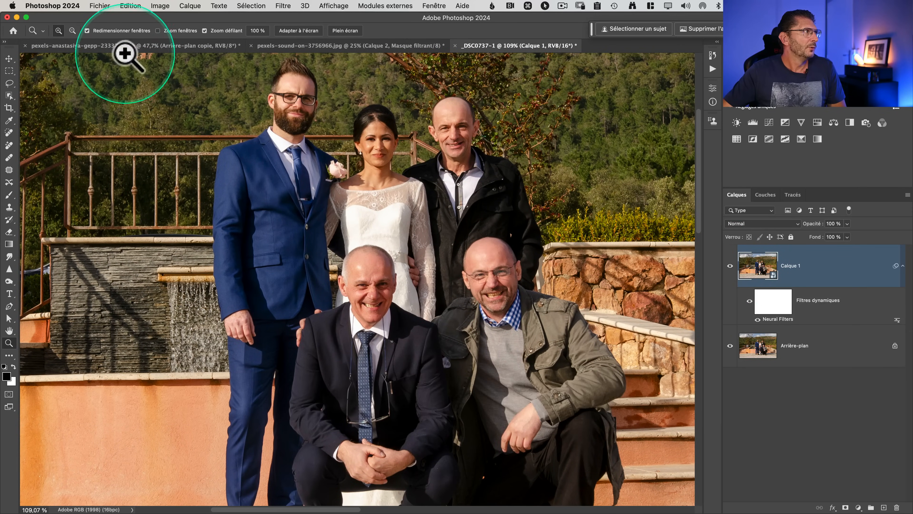
pyautogui.click(118, 46)
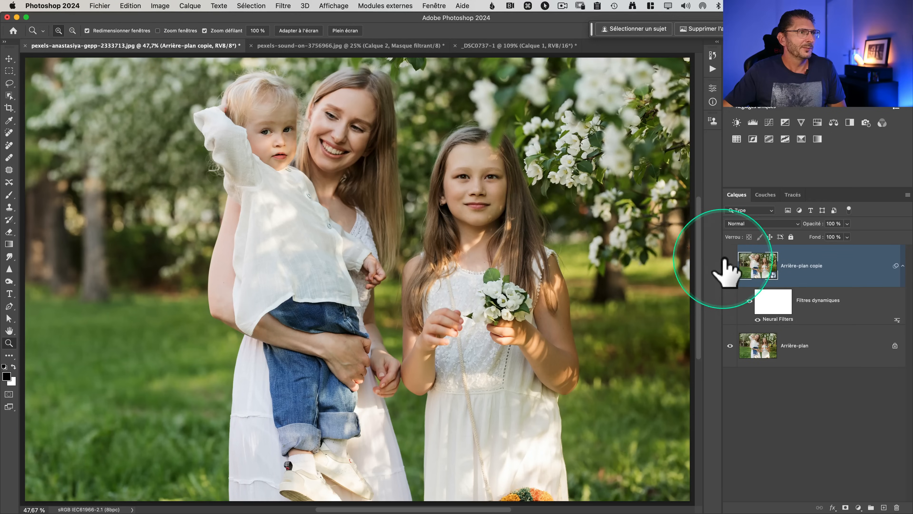